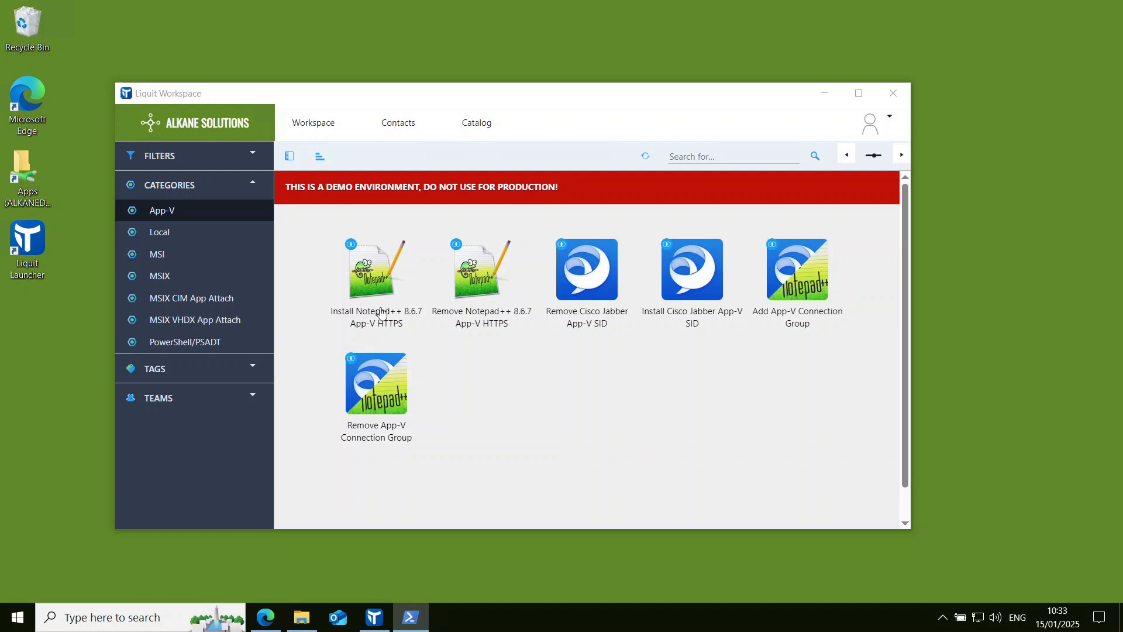
# Install WinSCP with the Install WinSCP MSI entry in the MSI category, and uninstall it with Remove WinSCP MSI
pyautogui.click(181, 254)
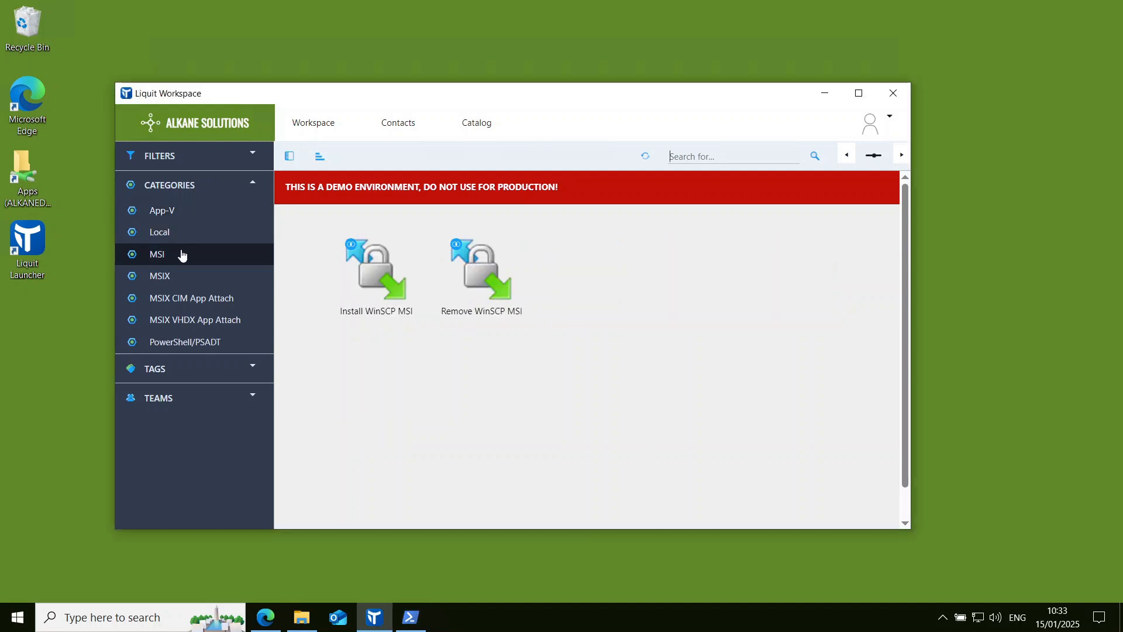
pyautogui.click(385, 287)
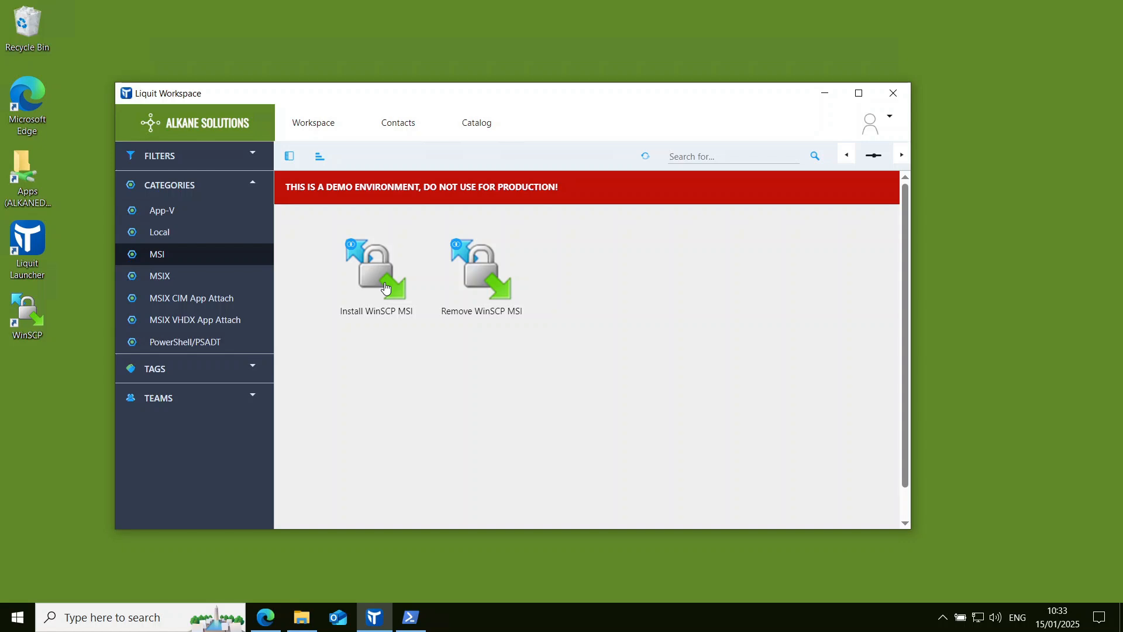
pyautogui.click(482, 286)
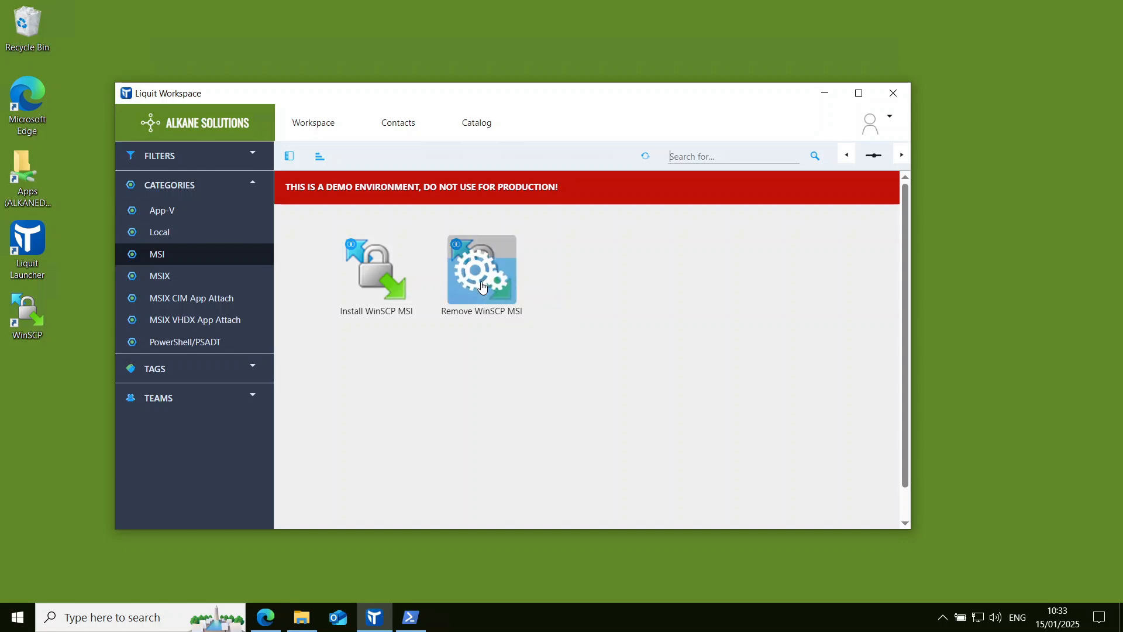
# Switch to the Alkane Apps management portal in Edge and enable the Launch WinSCP action of the Install WinSCP MSI package
pyautogui.click(273, 624)
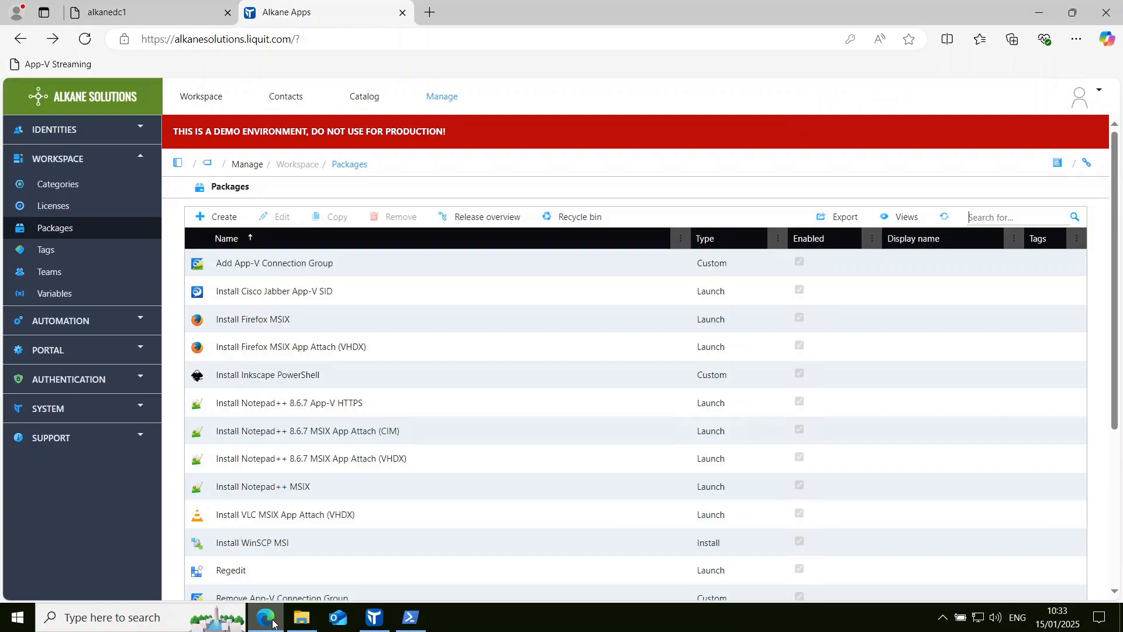
pyautogui.doubleClick(286, 543)
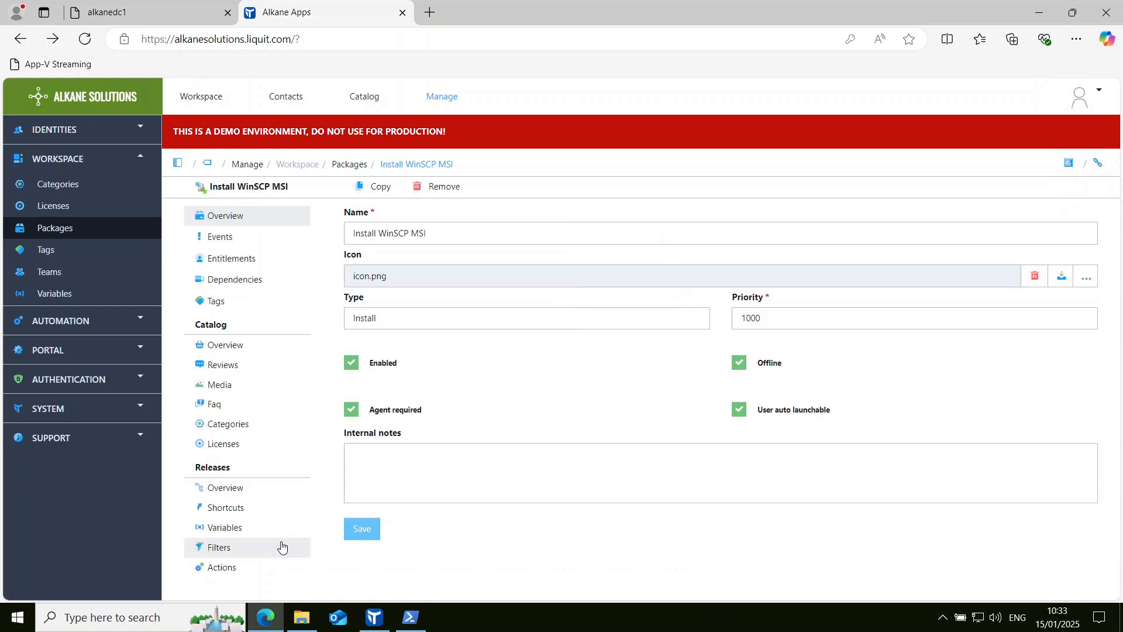
pyautogui.click(245, 568)
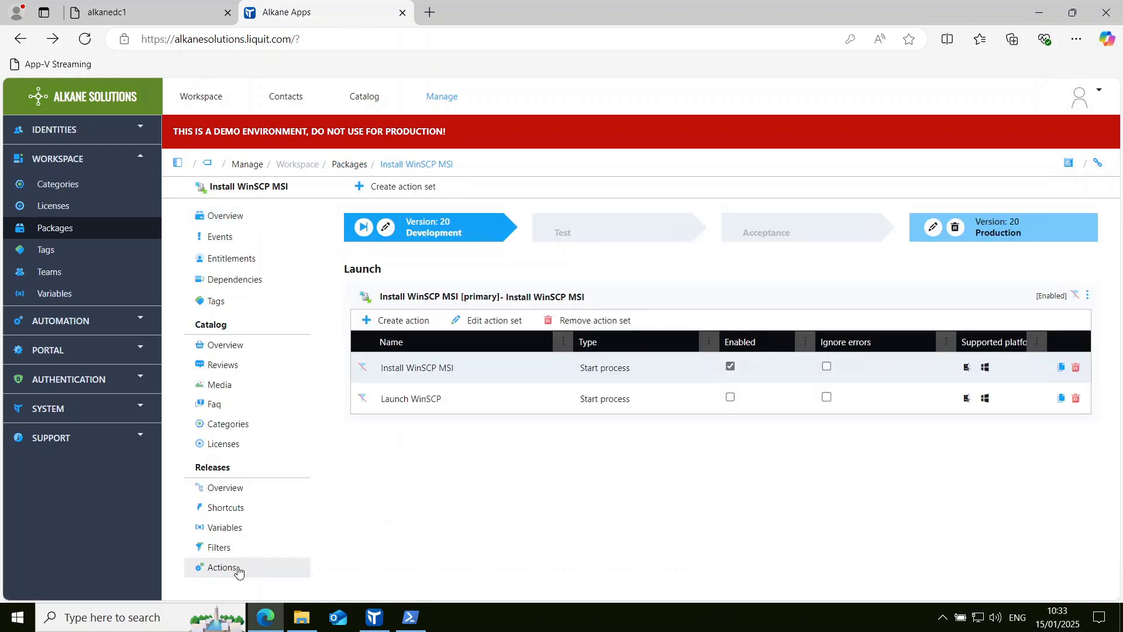
pyautogui.click(464, 404)
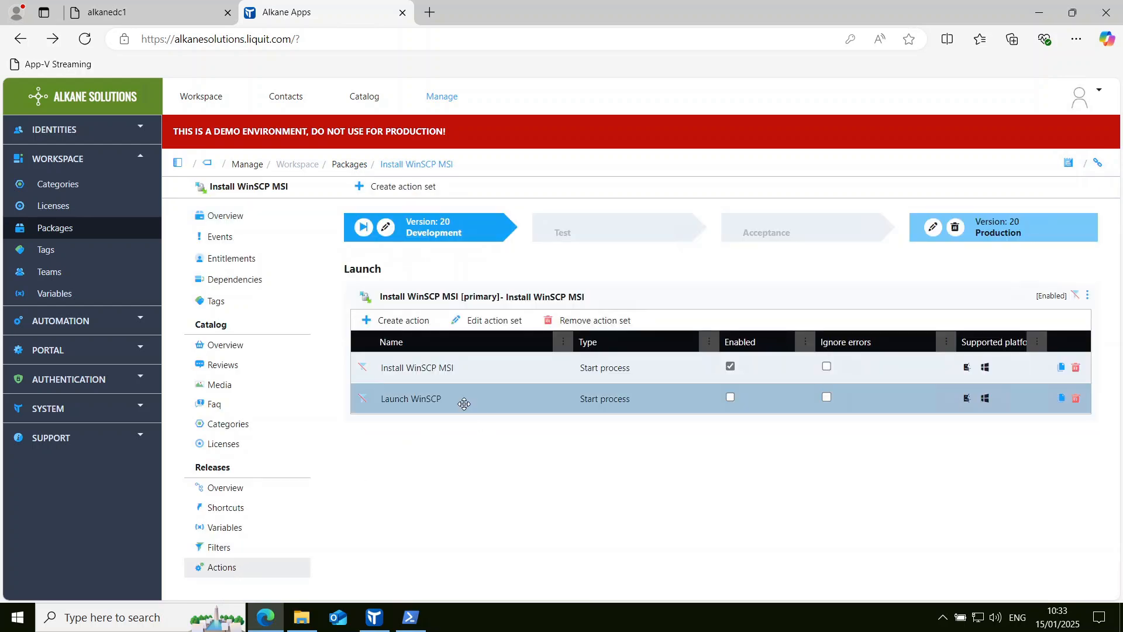
pyautogui.click(730, 398)
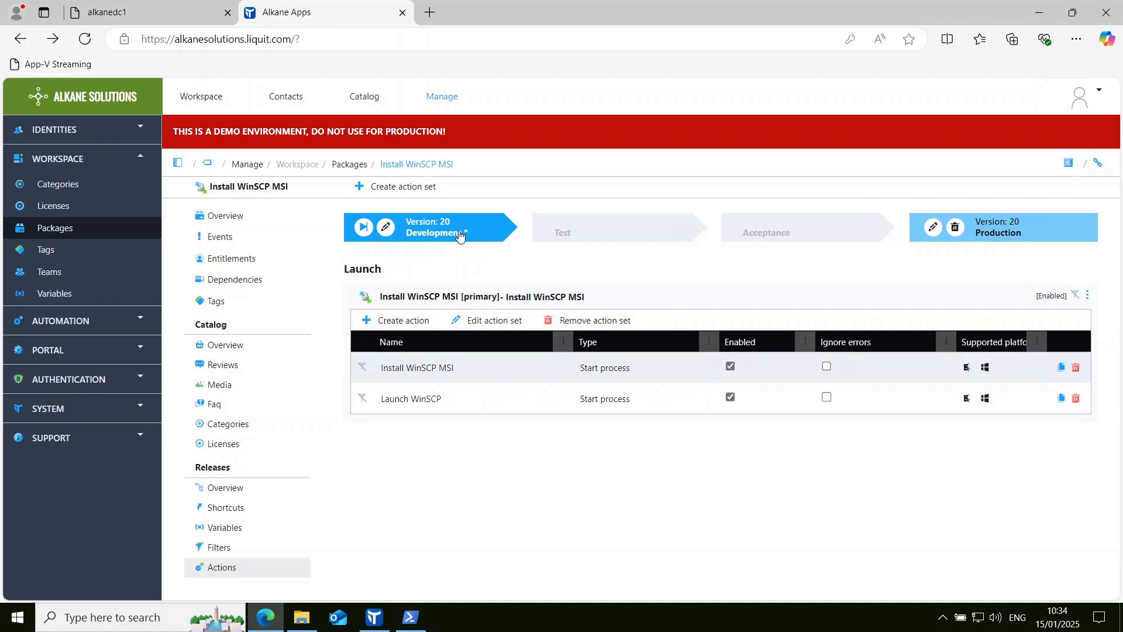
# Publish the Install WinSCP MSI package's Development release to the Production stage and minimise the browser
pyautogui.moveTo(935, 202); pyautogui.dragTo(1026, 225)
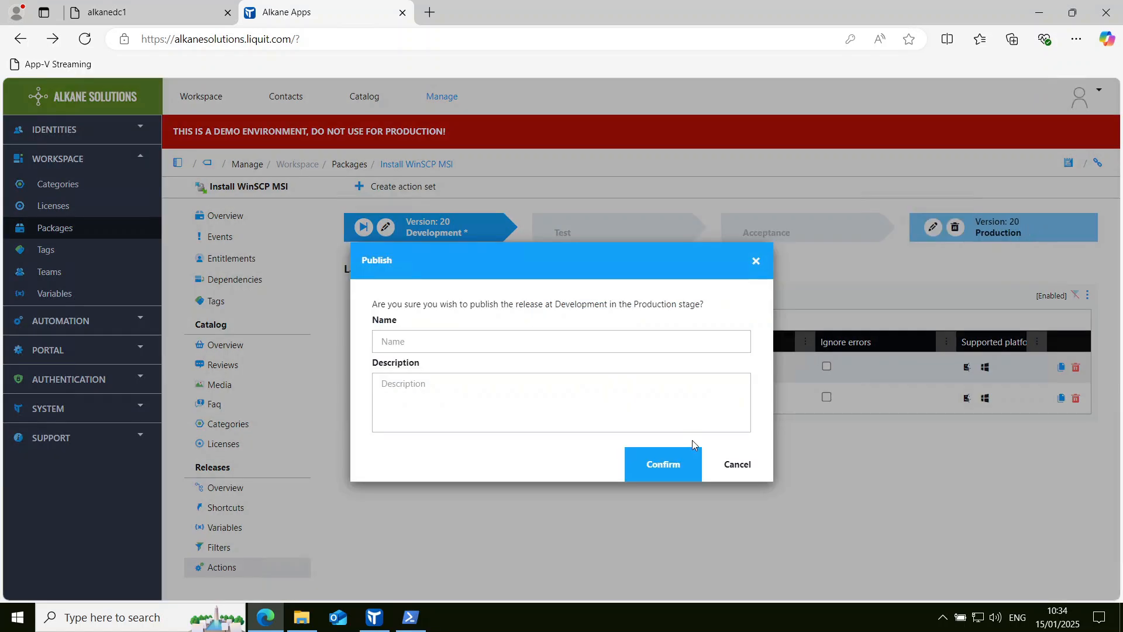
pyautogui.click(680, 459)
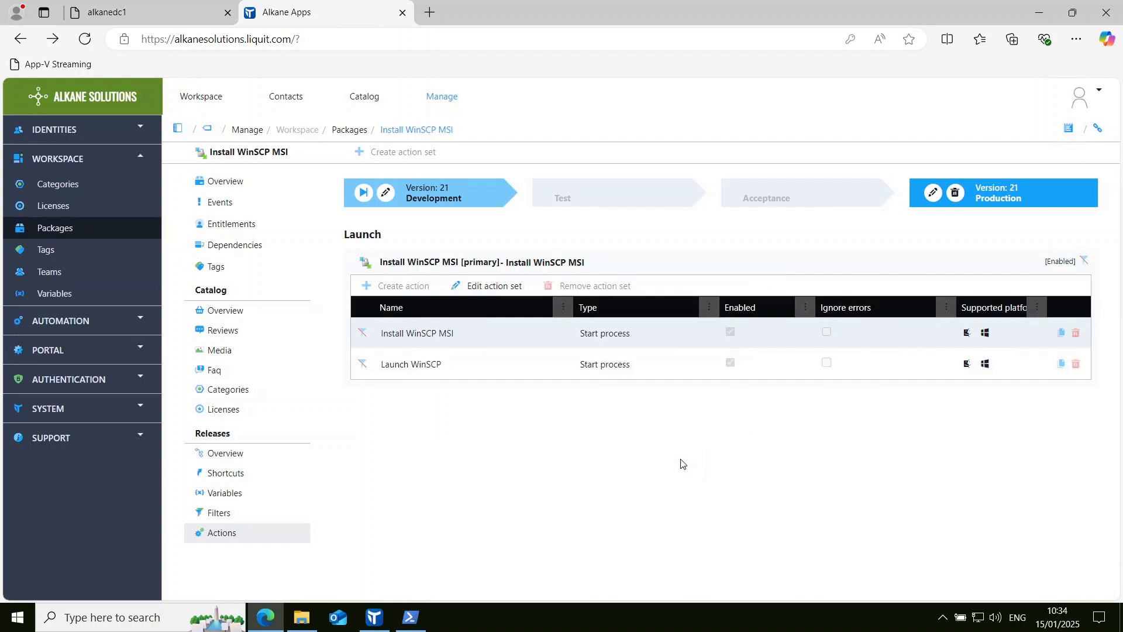
pyautogui.click(1036, 13)
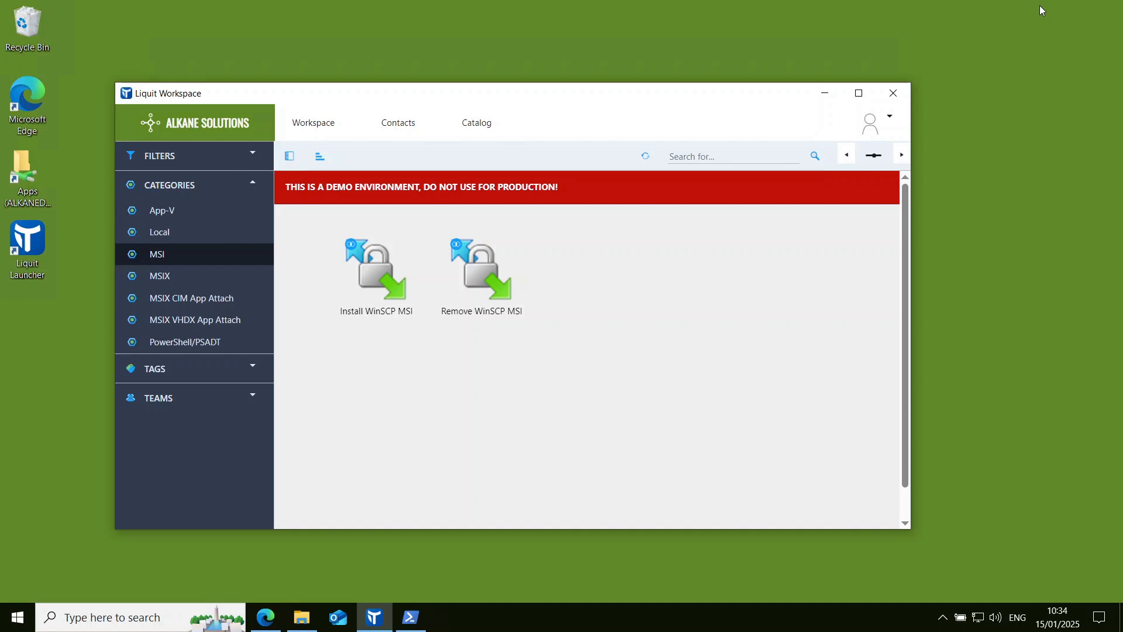
# Refresh the Liquit workspace, run Install WinSCP MSI, and close the WinSCP login dialog and main window
pyautogui.click(646, 158)
pyautogui.click(369, 265)
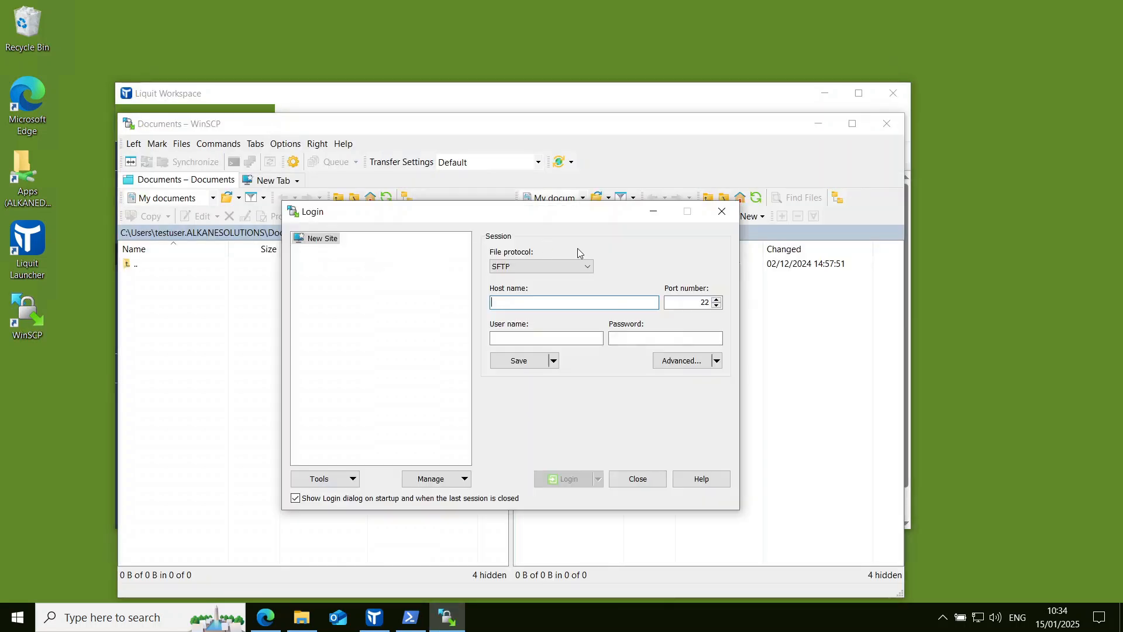
pyautogui.click(721, 213)
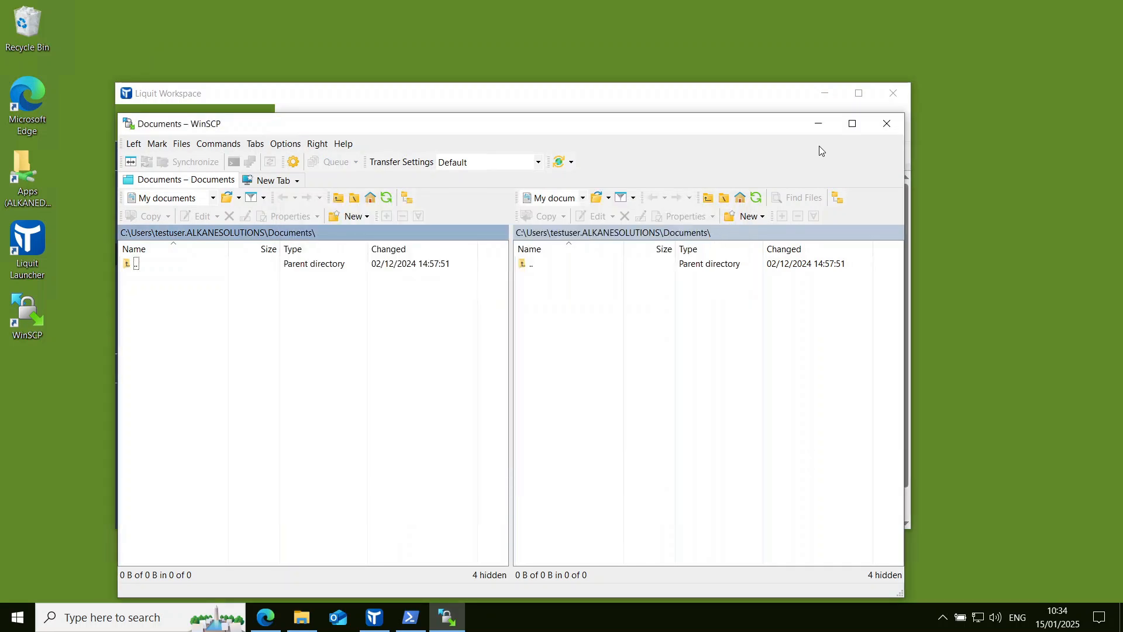
pyautogui.click(886, 124)
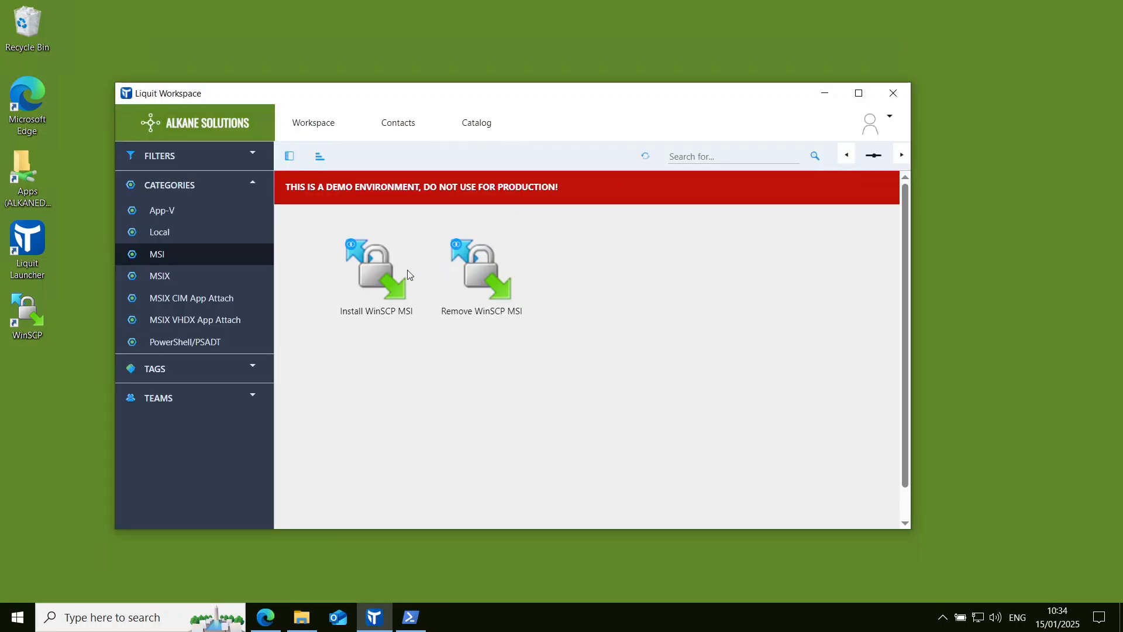
# Run Install WinSCP MSI a second time, close WinSCP, and uninstall it with Remove WinSCP MSI
pyautogui.click(373, 284)
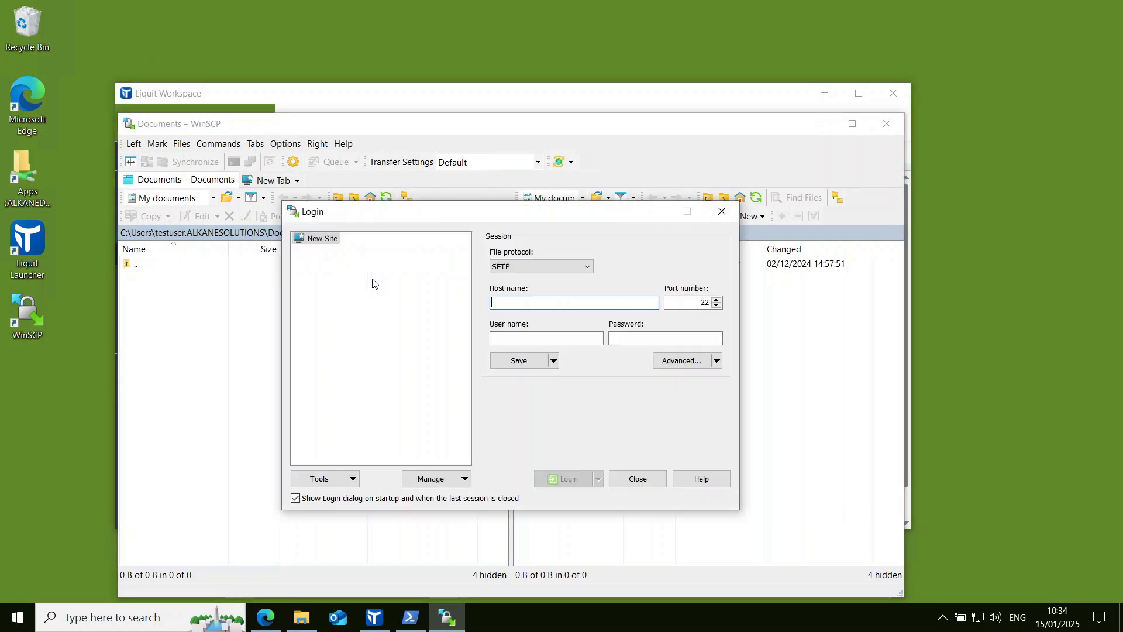
pyautogui.click(720, 212)
pyautogui.click(885, 123)
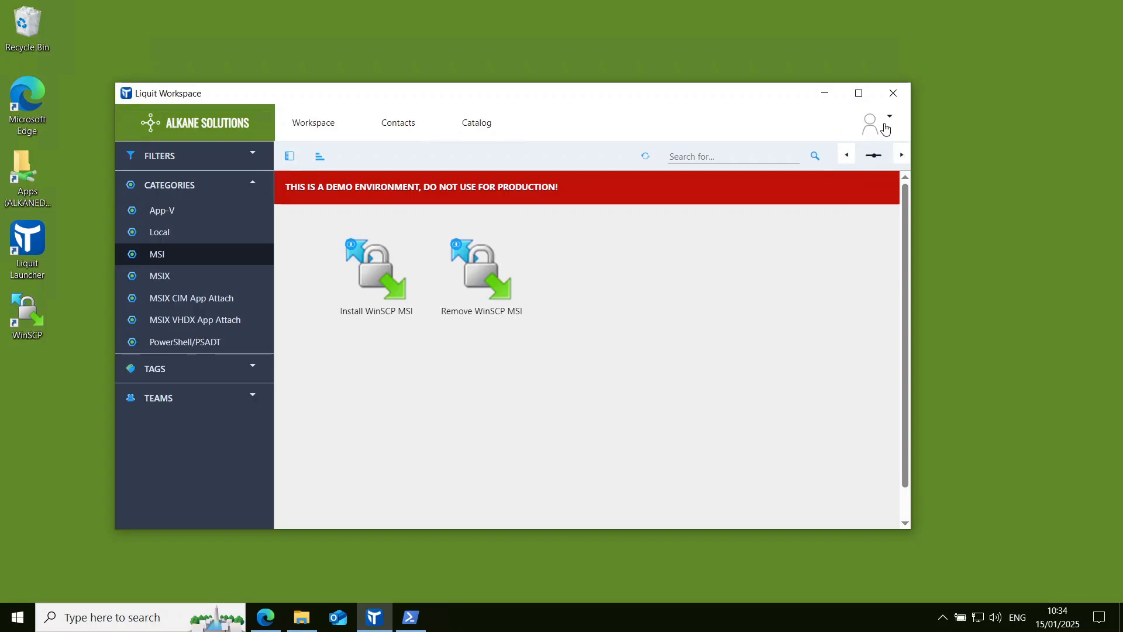
pyautogui.click(488, 292)
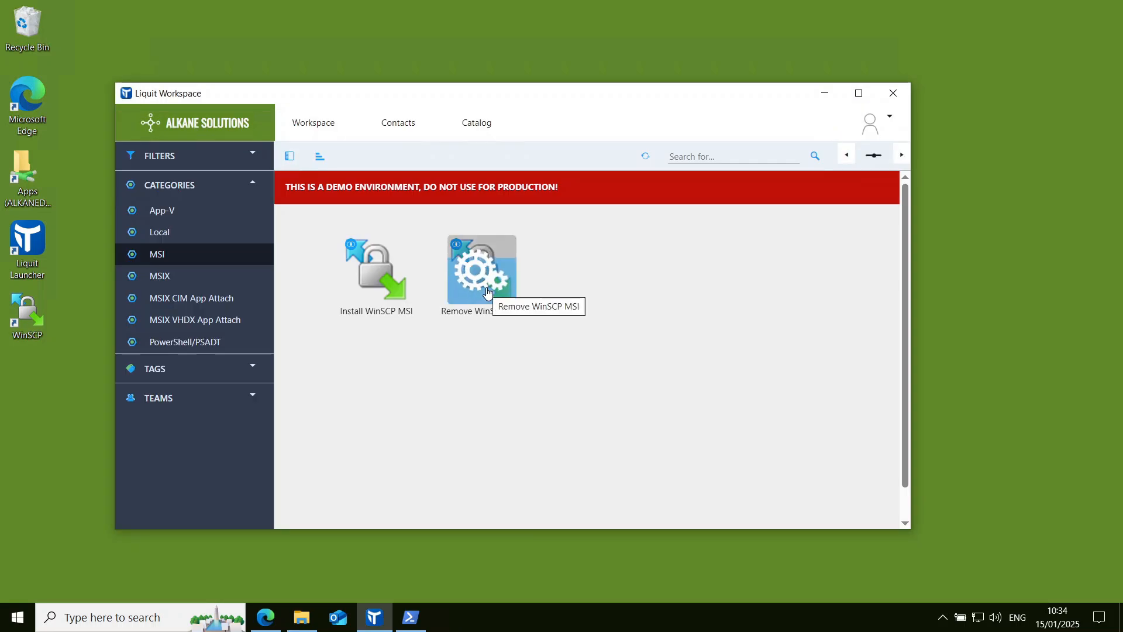
# Show the App-V category, and examine the encryption, load balancing and caching points on the alkanedc1 streaming server page in Edge
pyautogui.click(193, 212)
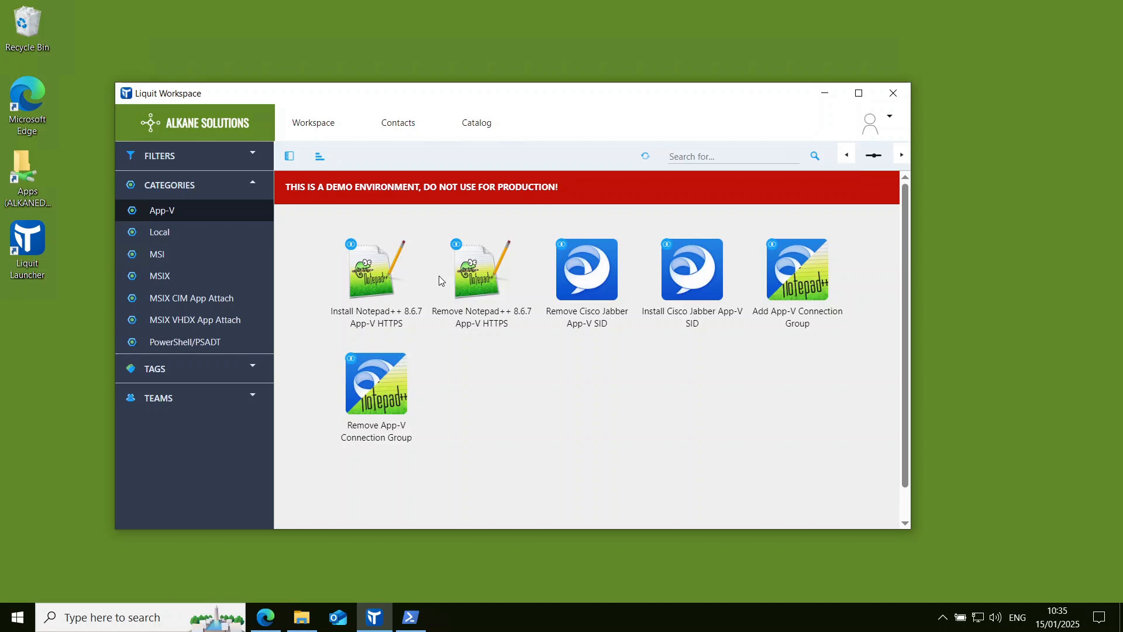
pyautogui.click(268, 620)
pyautogui.click(183, 16)
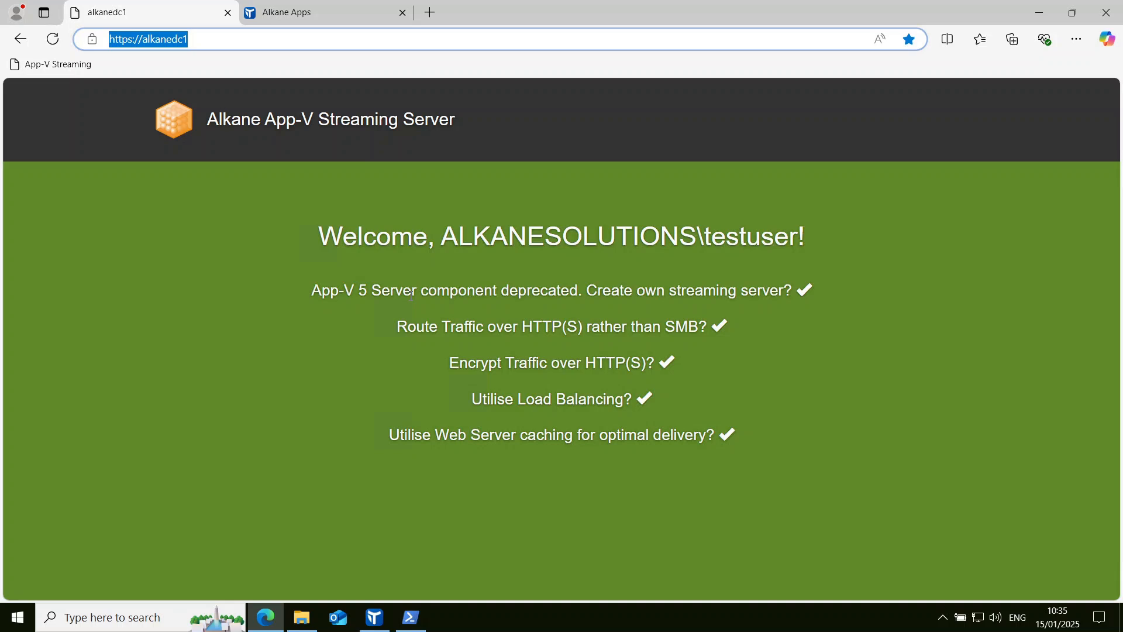
pyautogui.moveTo(444, 359); pyautogui.dragTo(656, 366)
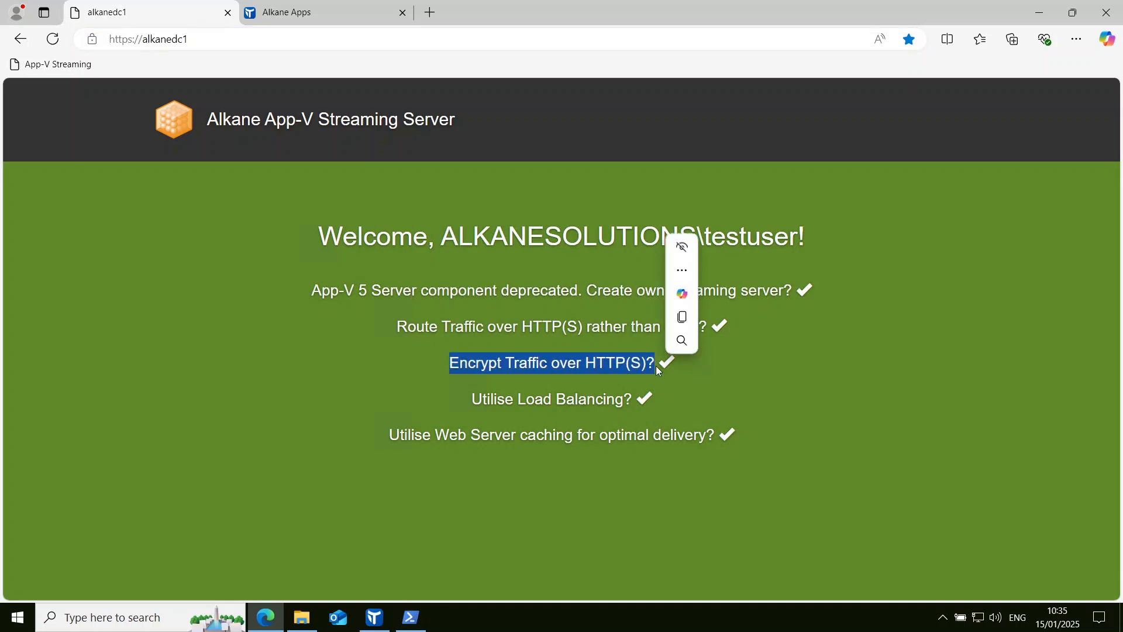
pyautogui.click(541, 391)
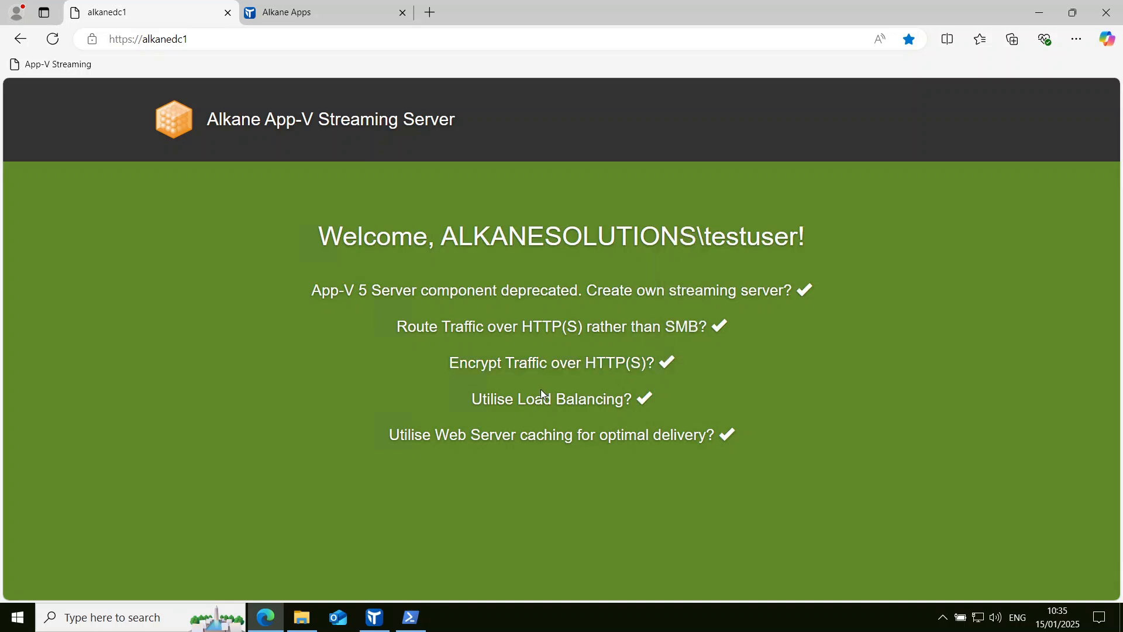
pyautogui.moveTo(481, 398); pyautogui.dragTo(625, 399)
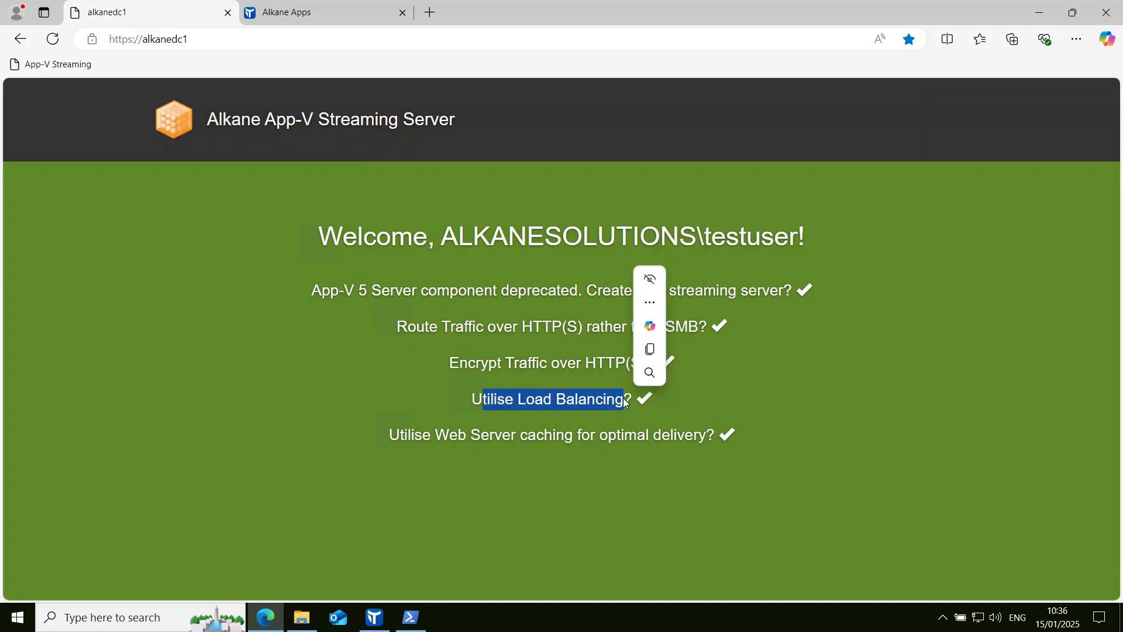
pyautogui.click(472, 404)
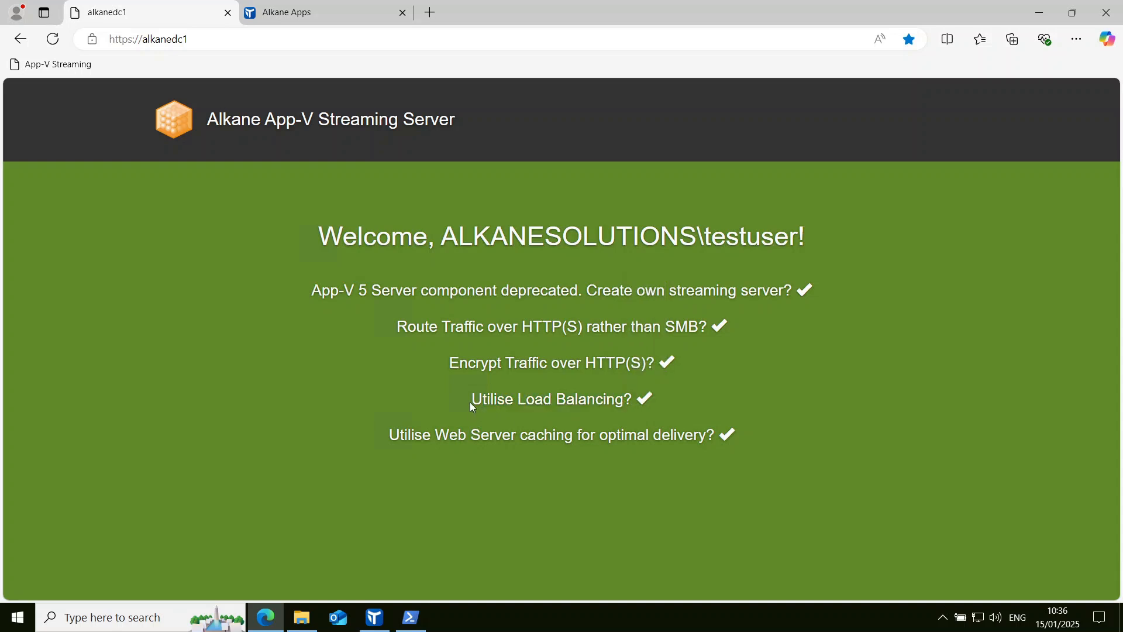
pyautogui.moveTo(391, 434); pyautogui.dragTo(593, 435)
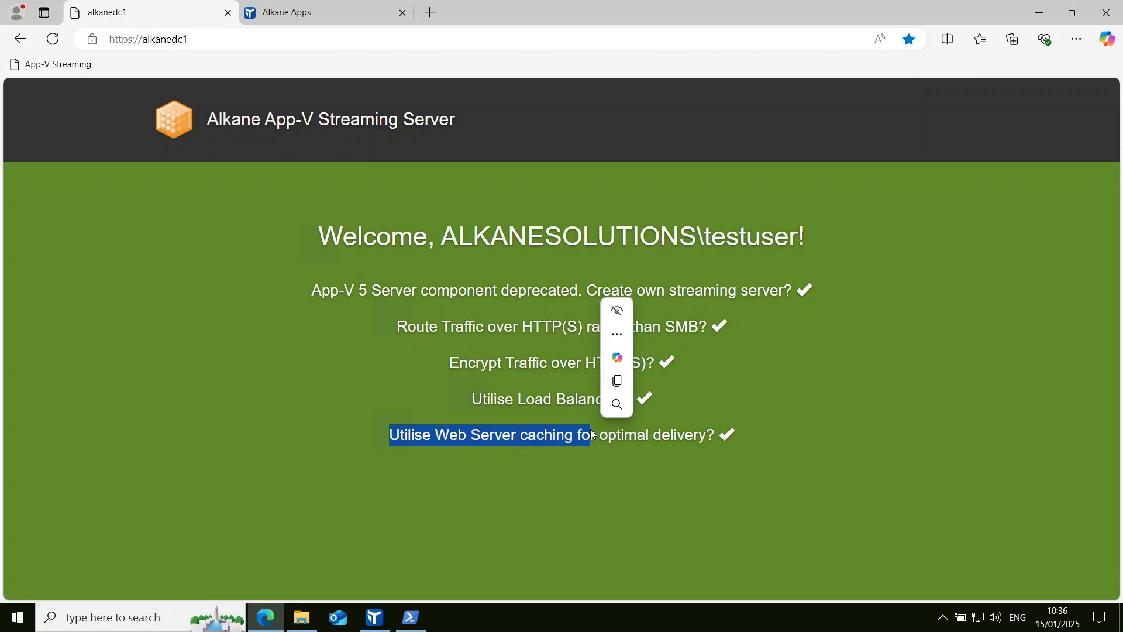
pyautogui.click(787, 385)
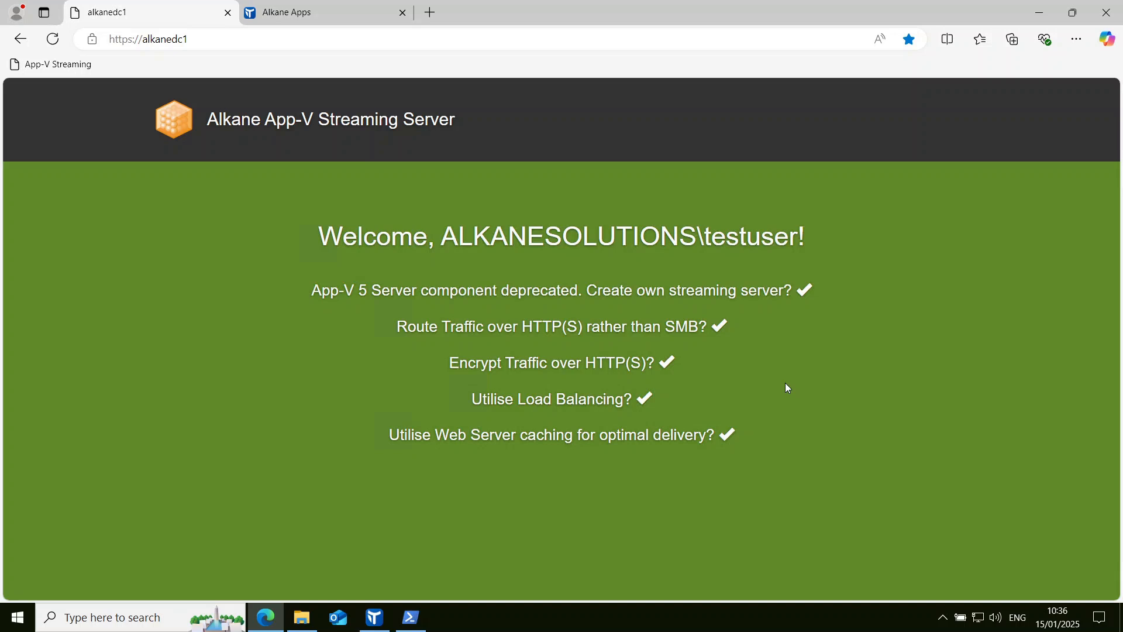
pyautogui.click(1040, 12)
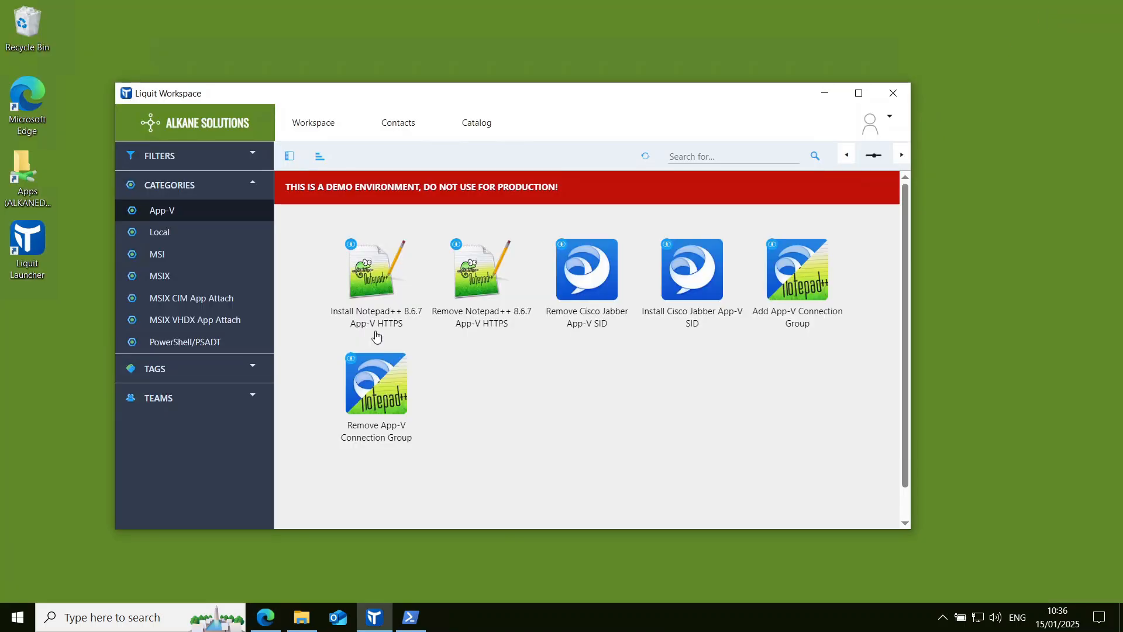
# Install Notepad++ 8.6.7 App-V HTTPS, and check the package's source path in PowerShell with Get-AppvClientPackage
pyautogui.click(361, 284)
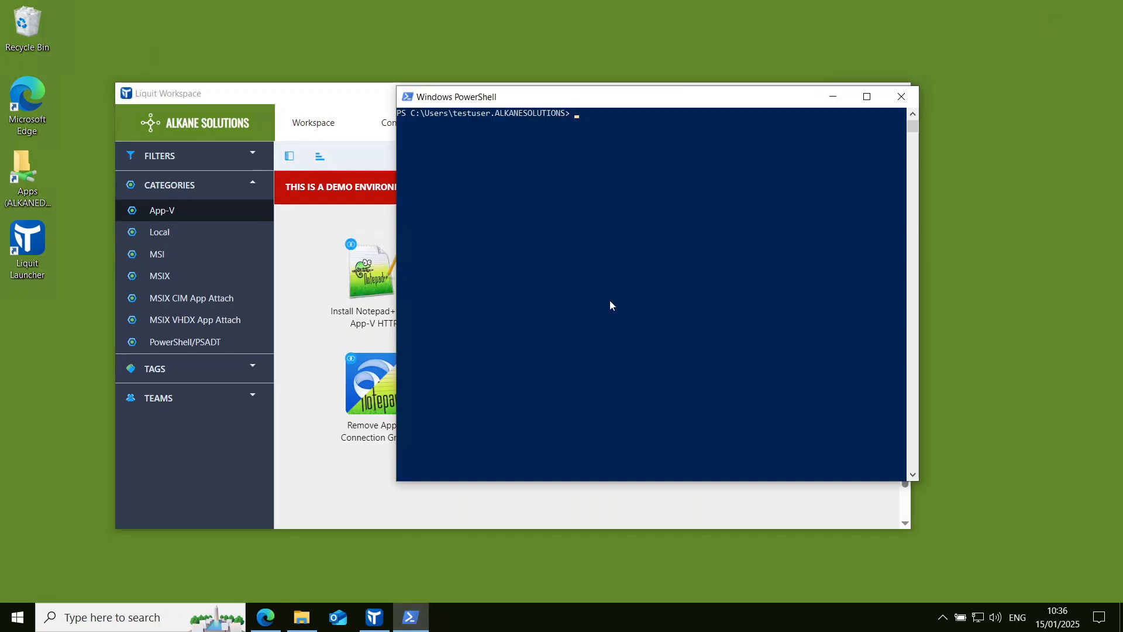
pyautogui.click(611, 304)
pyautogui.write('get-appvcli')
pyautogui.press('Tab')
pyautogui.press('Tab')
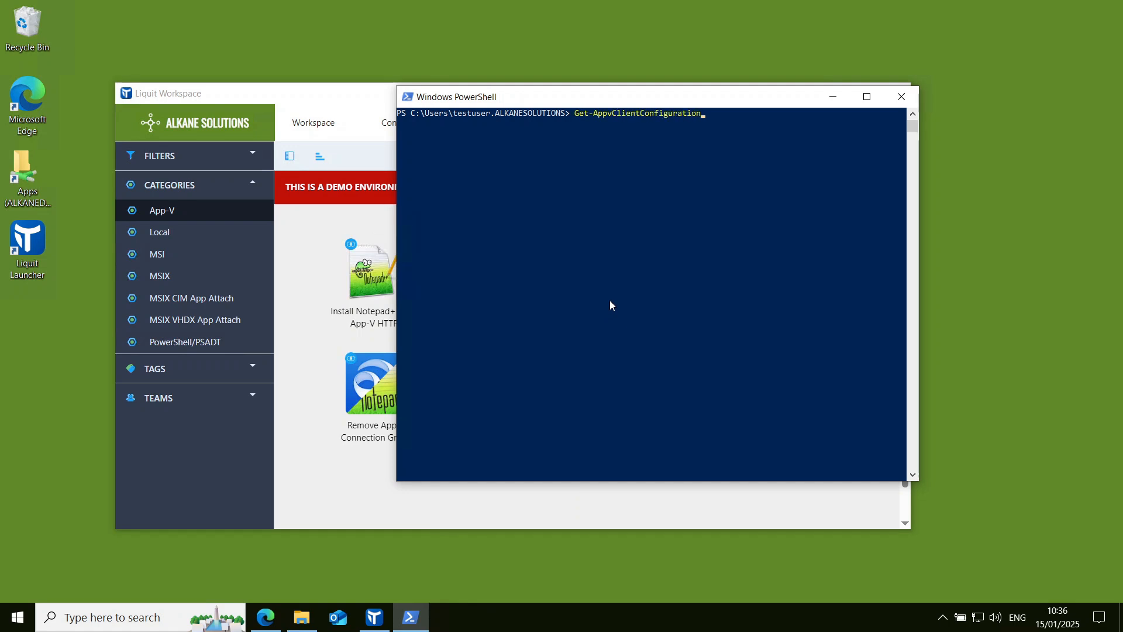
pyautogui.press('Tab')
pyautogui.press('Tab')
pyautogui.press('Tab')
pyautogui.press('Return')
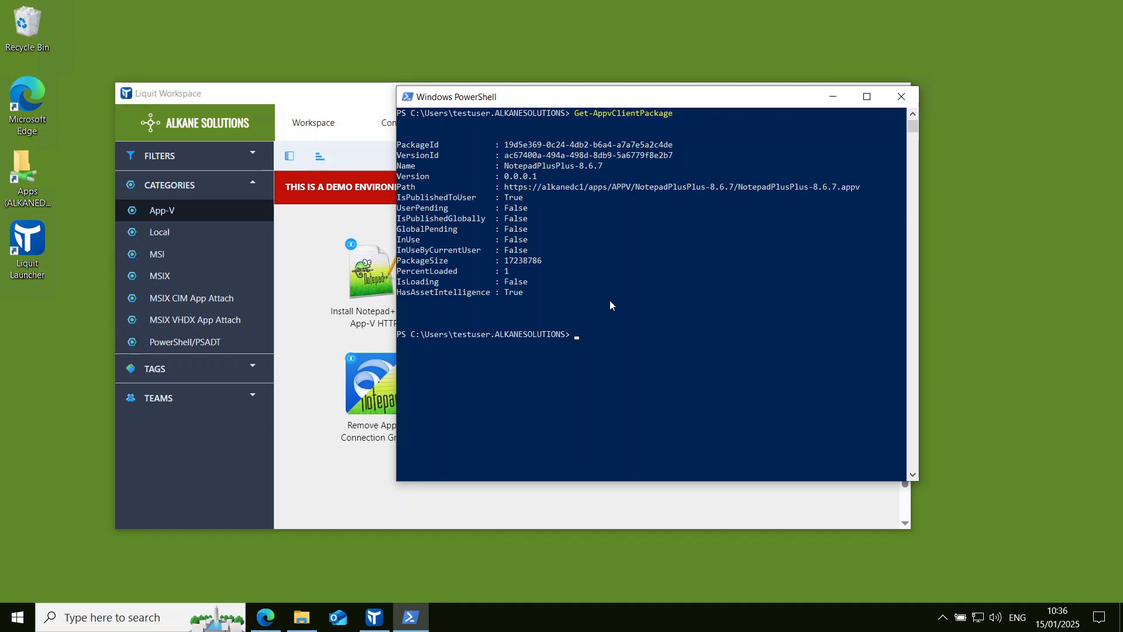
pyautogui.moveTo(507, 184); pyautogui.dragTo(633, 187)
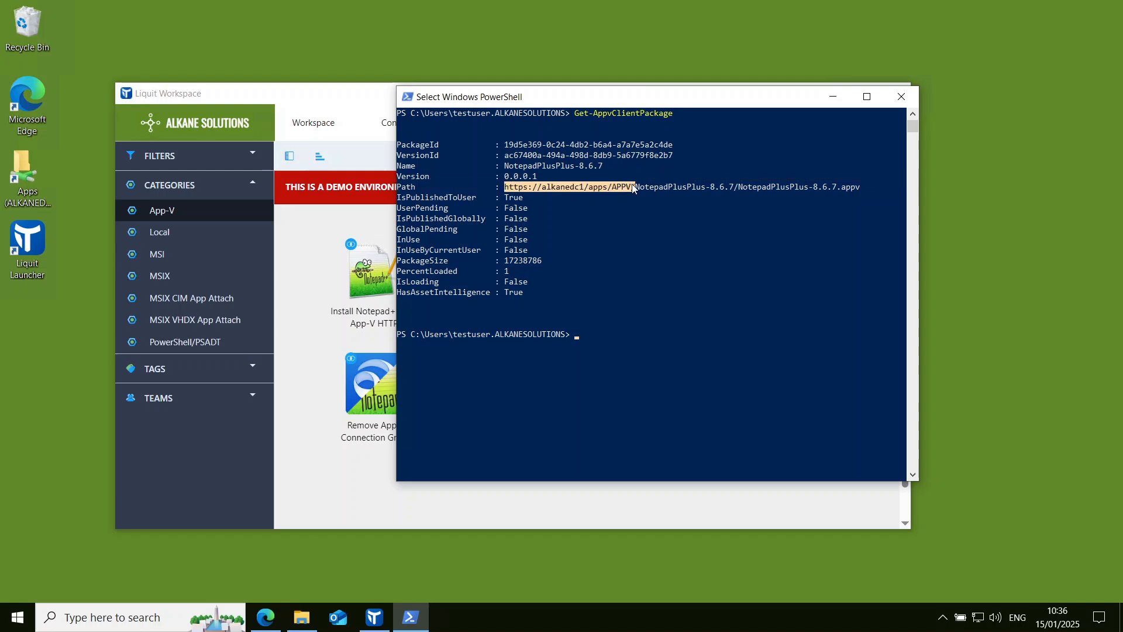
pyautogui.click(833, 97)
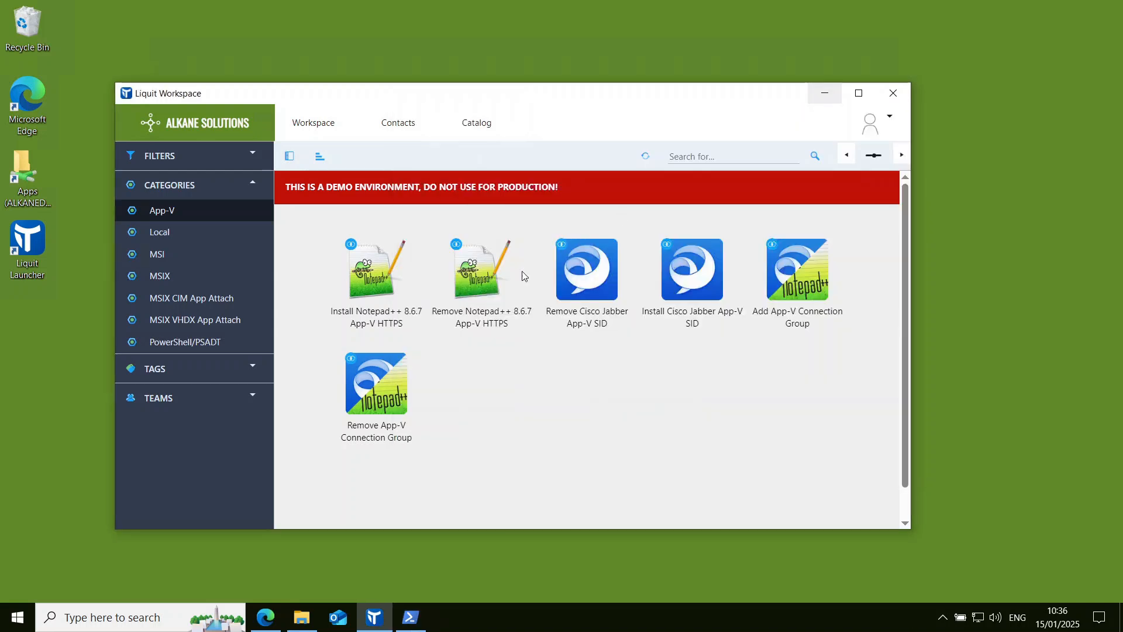
# Run Remove Notepad++ 8.6.7 App-V HTTPS in Liquit Workspace, and clear the PowerShell window with cls
pyautogui.click(475, 288)
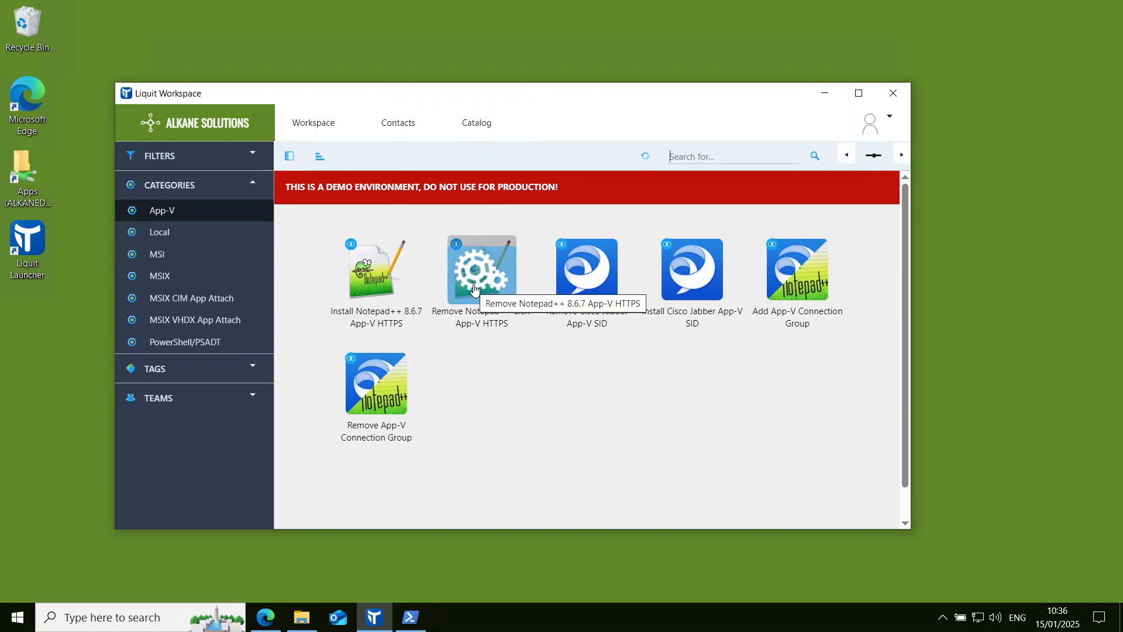
pyautogui.click(410, 618)
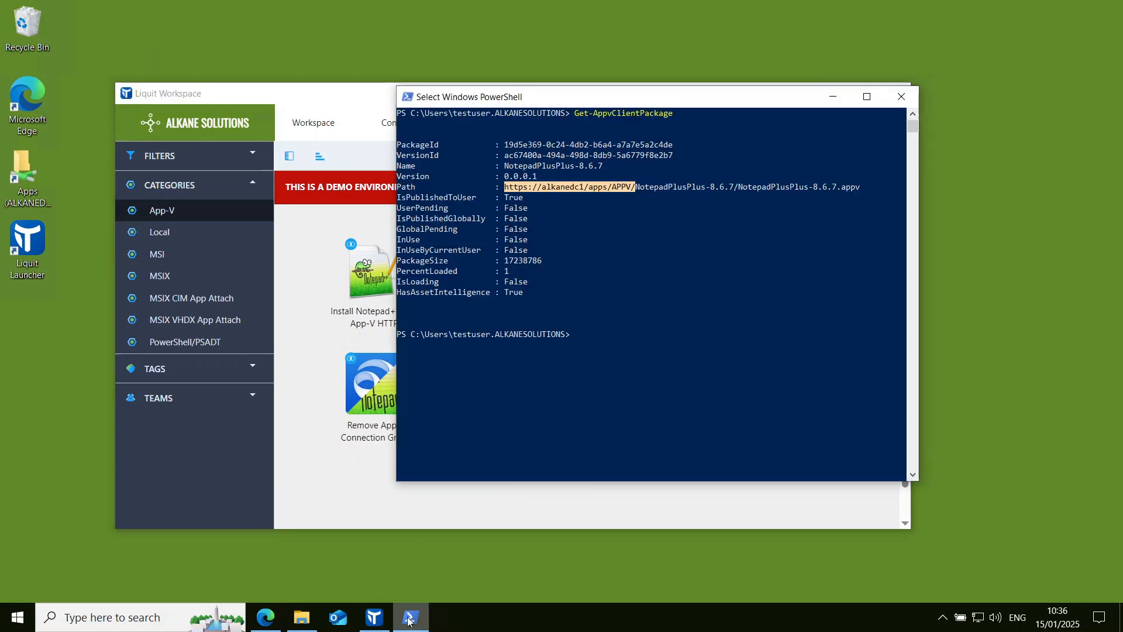
pyautogui.click(579, 307)
pyautogui.write('cls')
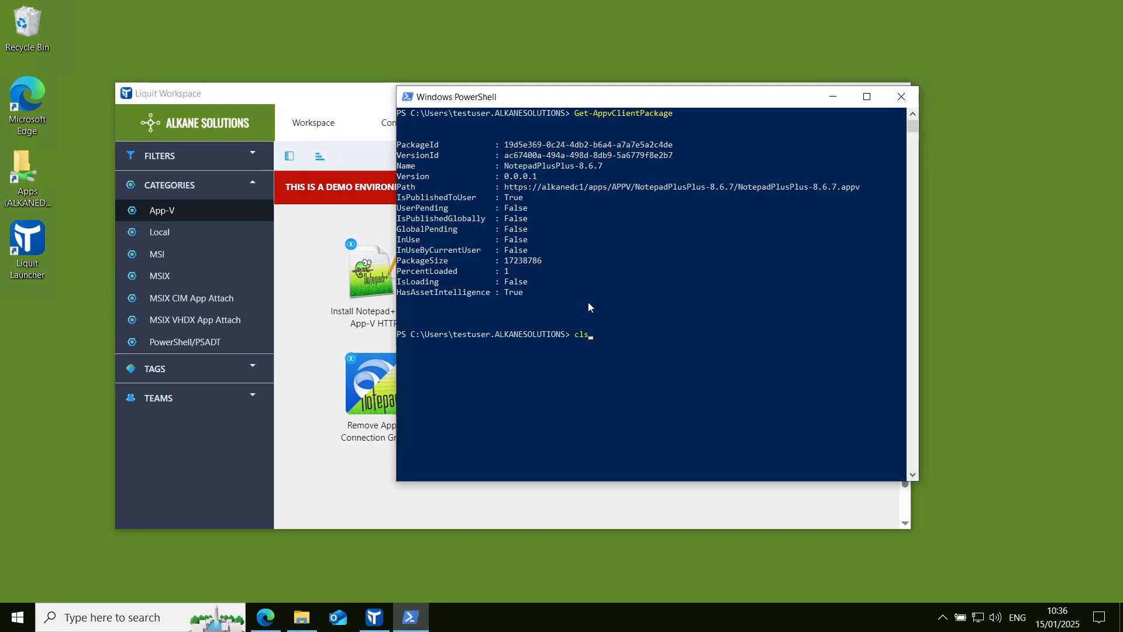
pyautogui.press('Return')
# List the App-V client settings with Get-AppvClientConfiguration, and highlight the RequirePublishAsAdmin setting
pyautogui.write('get-appvcli')
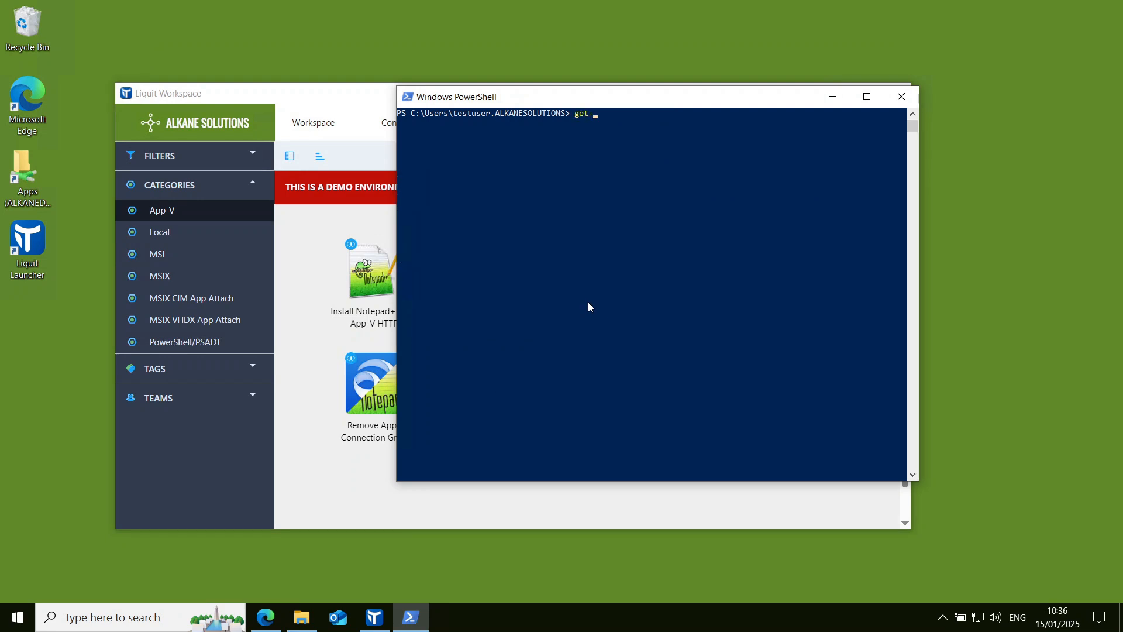
pyautogui.press('Tab')
pyautogui.press('Tab')
pyautogui.press('Return')
pyautogui.moveTo(398, 261); pyautogui.dragTo(499, 261)
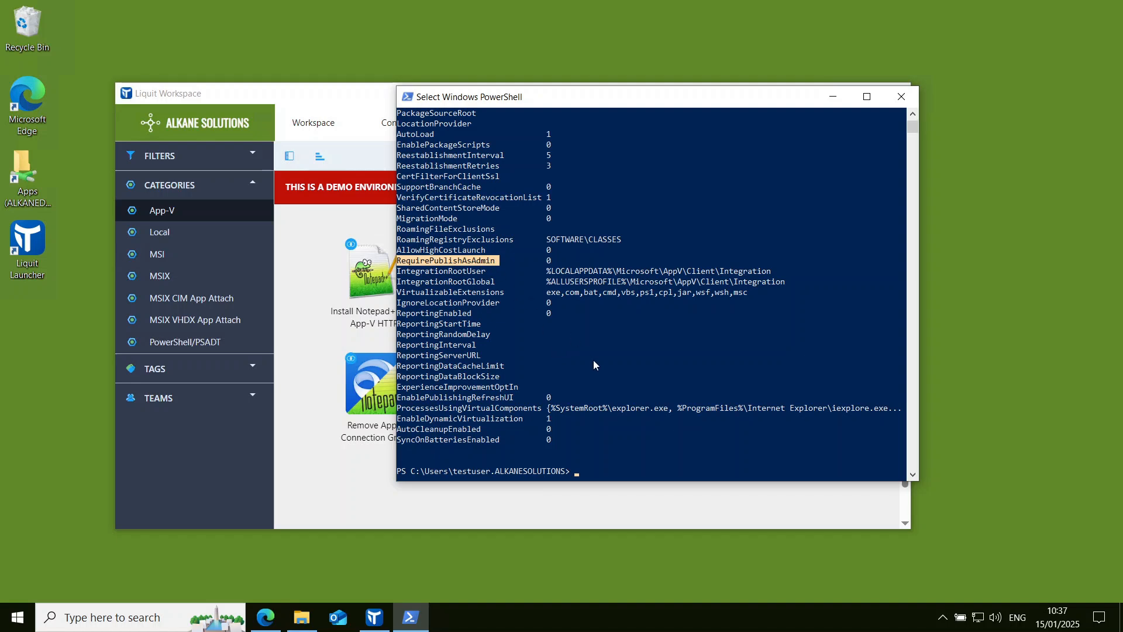
# Enter Publish-AppvClientPackage -UserSID at the PowerShell prompt without running it, and highlight the UserSID parameter
pyautogui.click(644, 475)
pyautogui.write('pu')
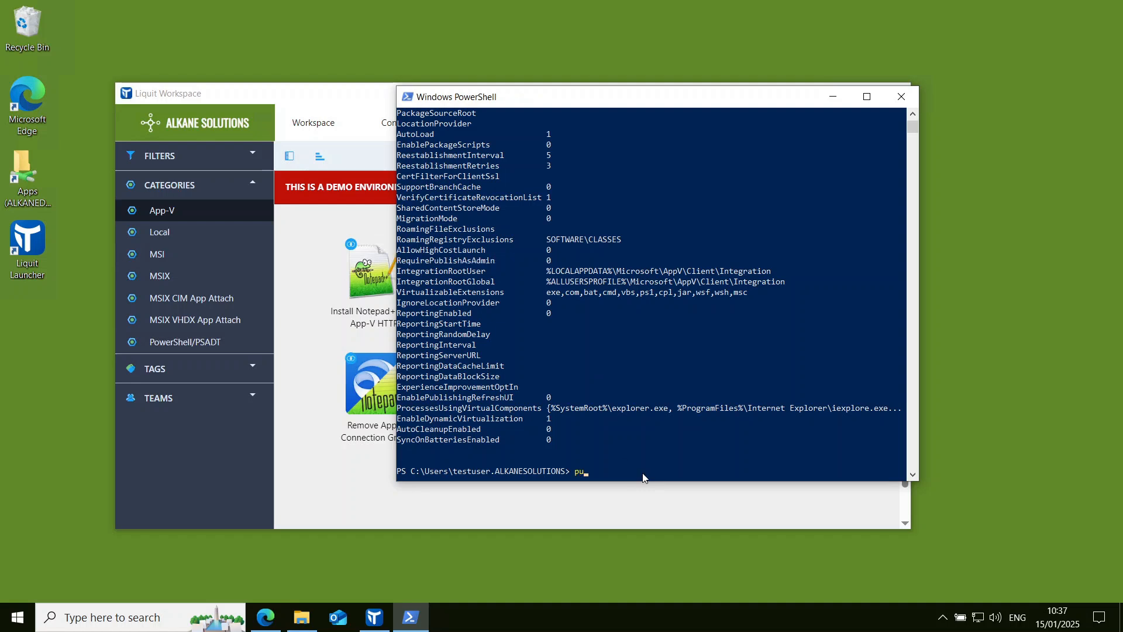
pyautogui.write('blish-AppvClie')
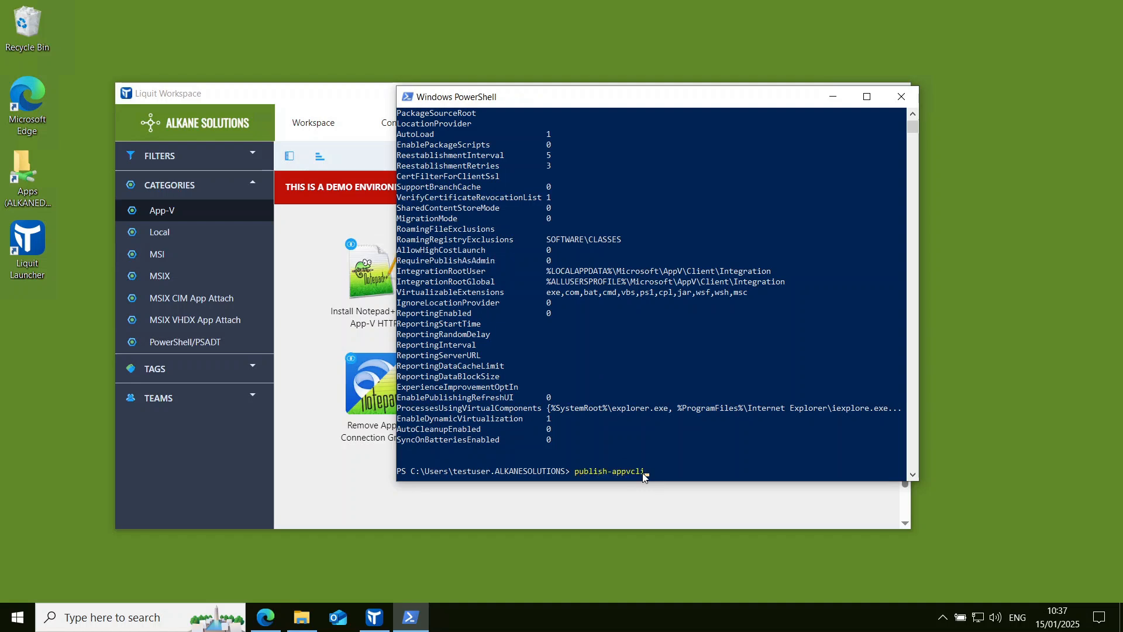
pyautogui.press('Tab')
pyautogui.write('-UserSID')
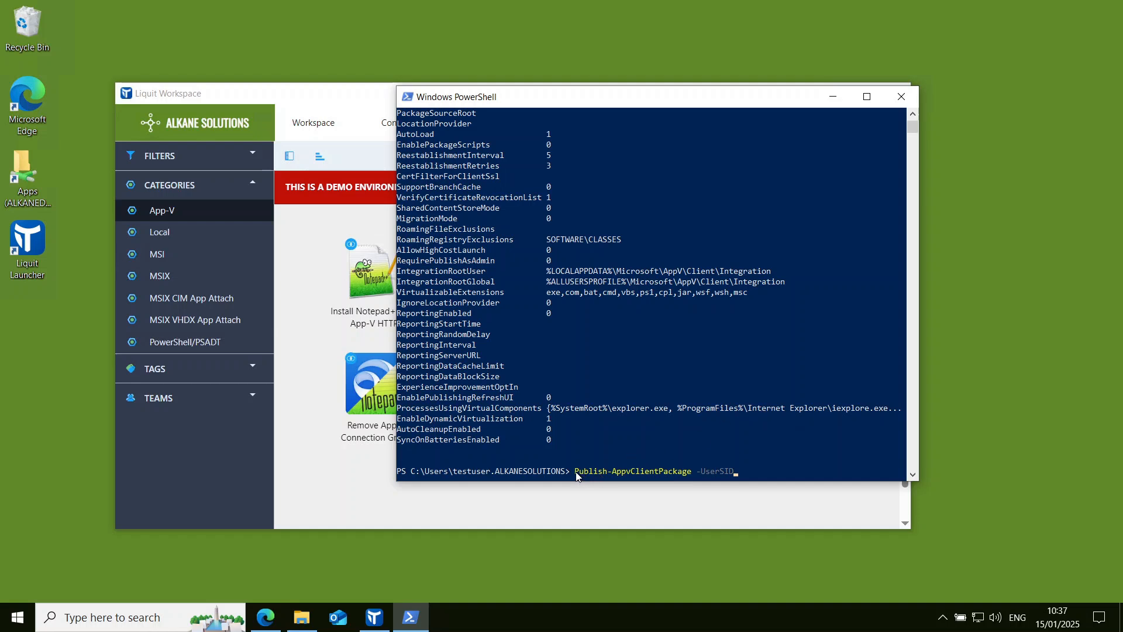
pyautogui.moveTo(576, 474); pyautogui.dragTo(736, 477)
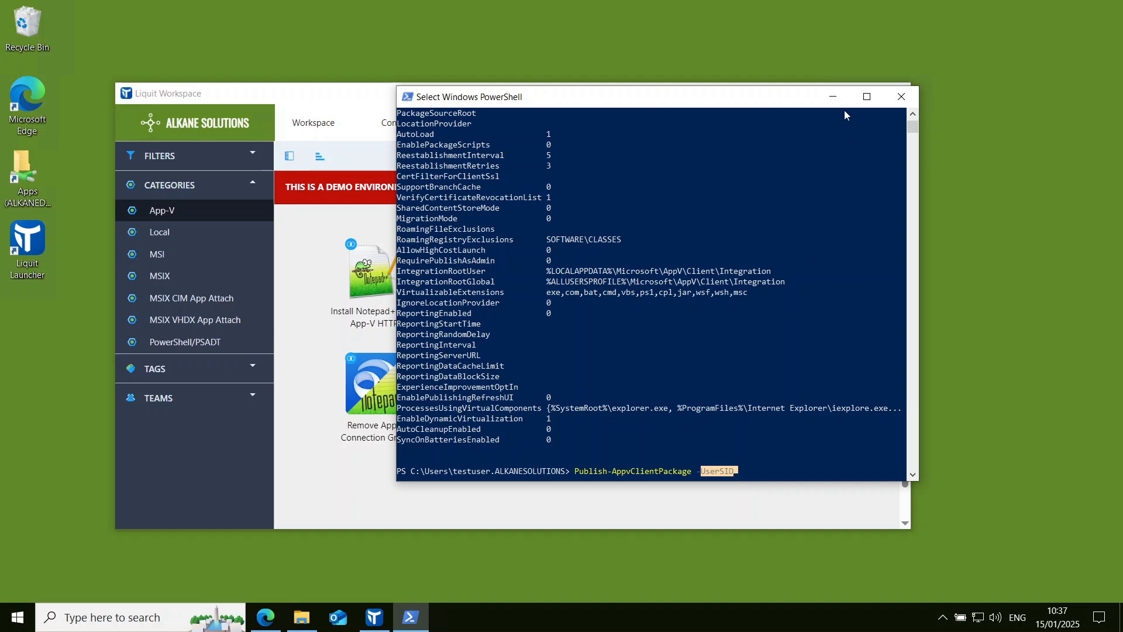
# Minimise PowerShell and run Add App-V Connection Group from the App-V category in Liquit Workspace
pyautogui.click(833, 96)
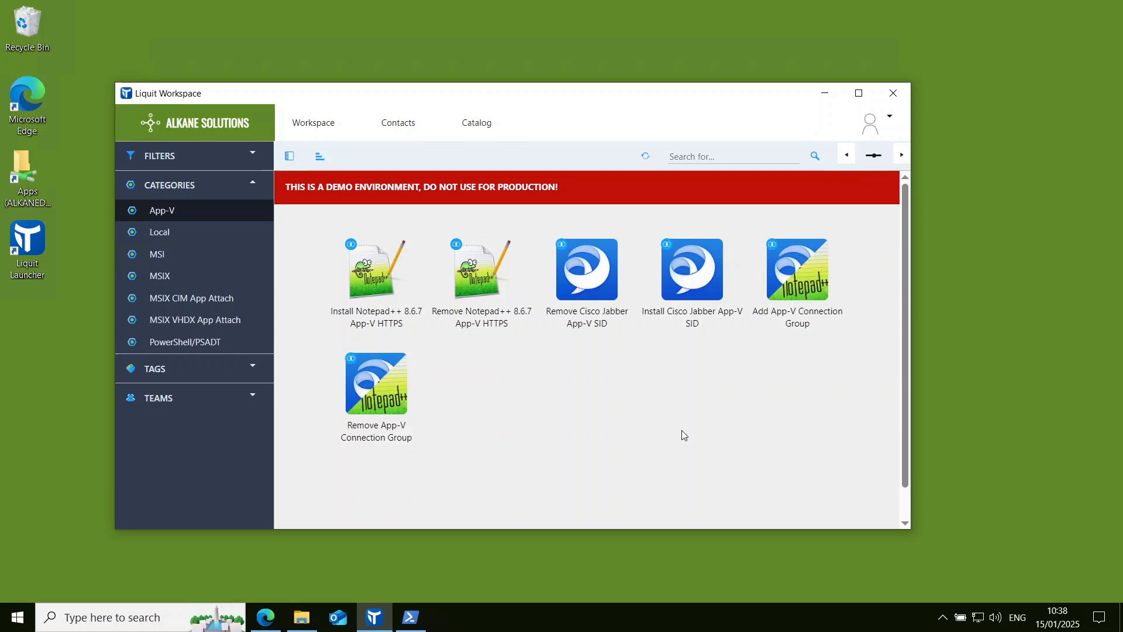
pyautogui.click(800, 283)
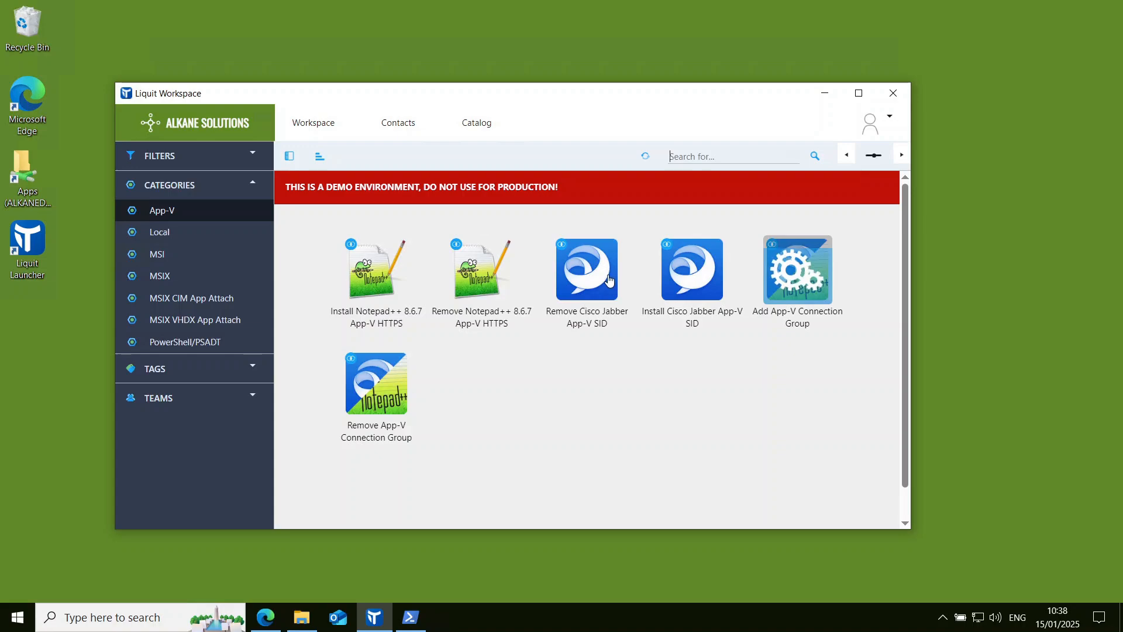
# View the Install WinSCP MSI package's actions on the Alkane Apps page in Edge, and check the recently added apps in Windows
pyautogui.click(269, 619)
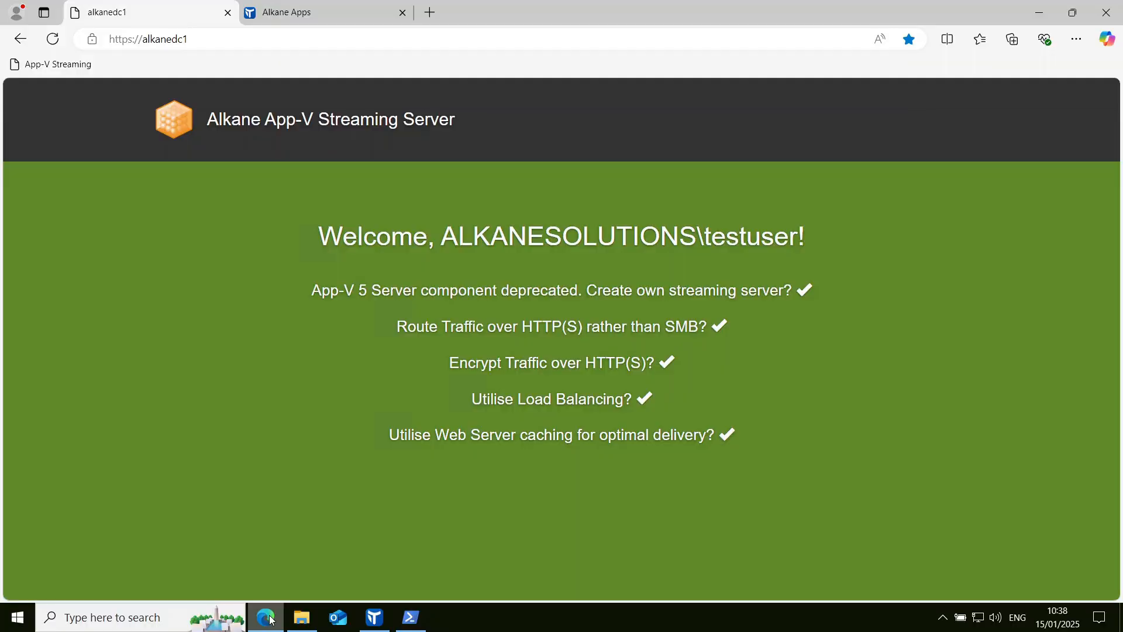
pyautogui.click(284, 12)
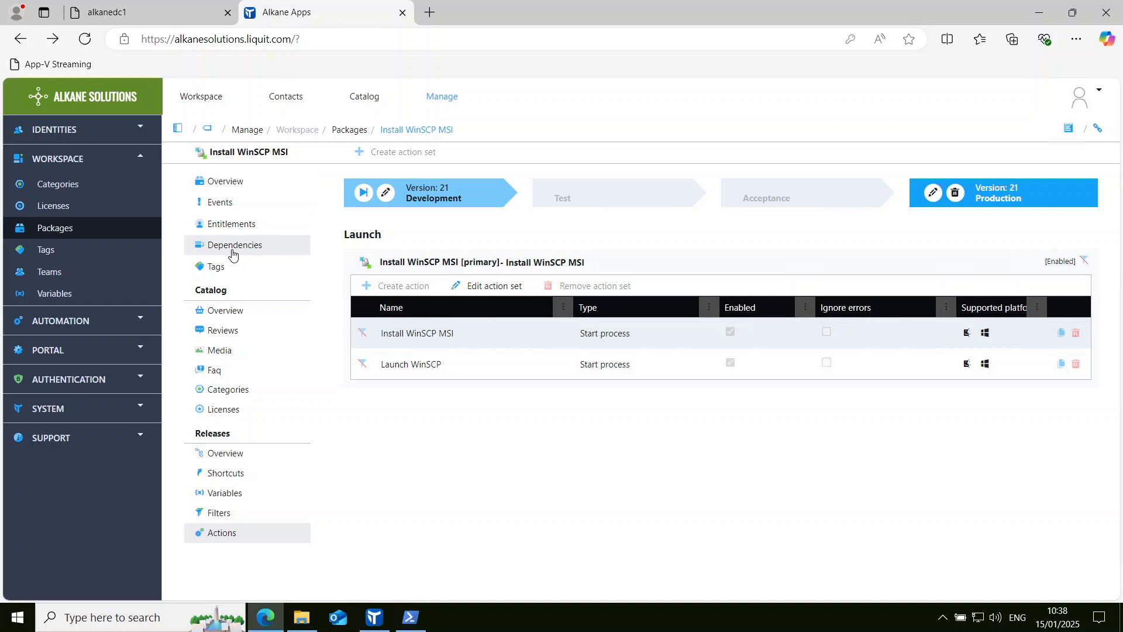
pyautogui.click(1037, 15)
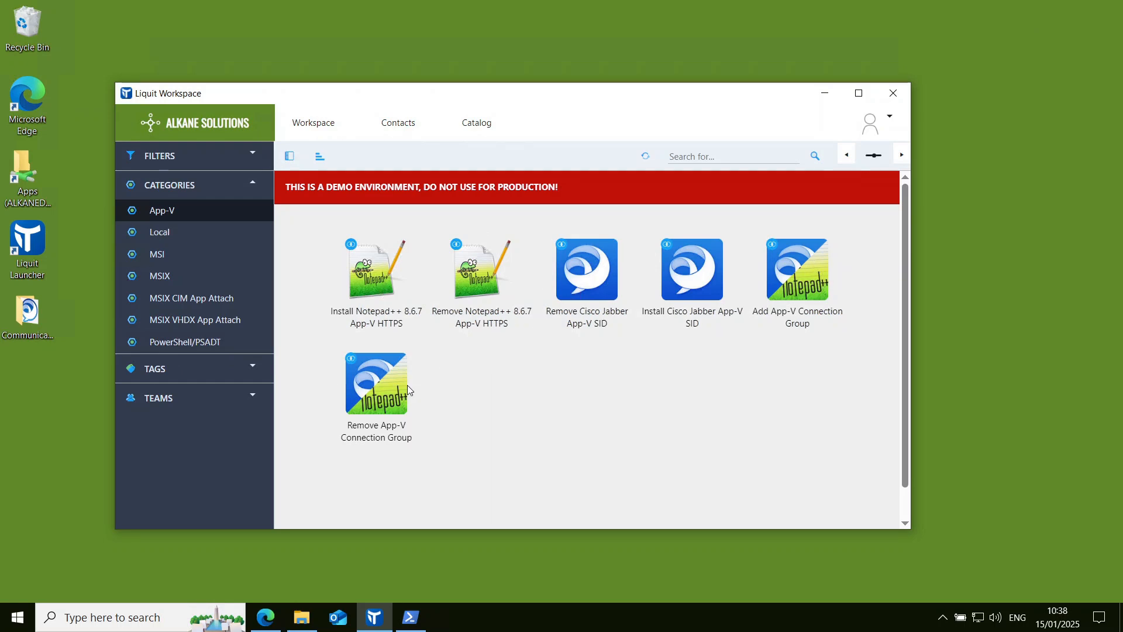
pyautogui.click(17, 617)
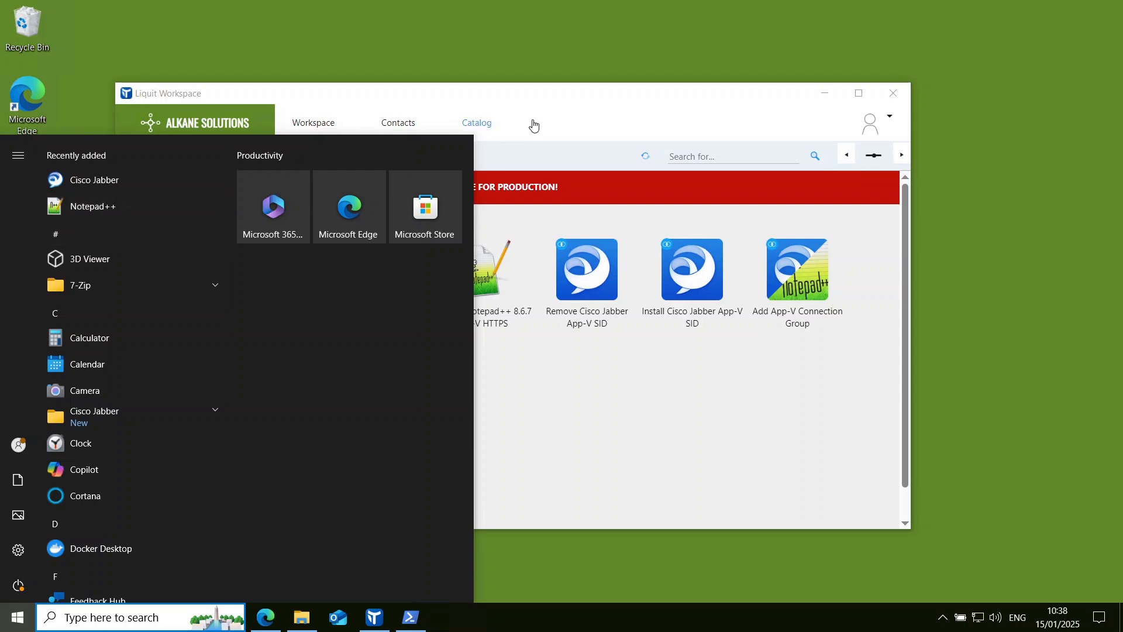
pyautogui.click(636, 105)
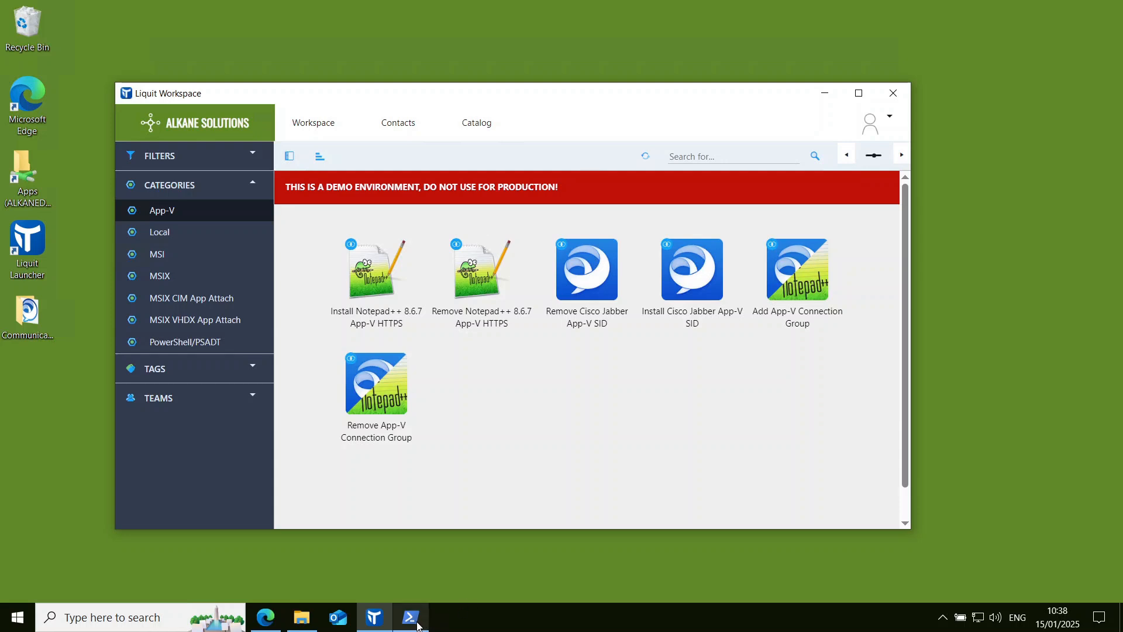
# Delete the unfinished Publish-AppvClientPackage command in PowerShell, and clear the window with cls
pyautogui.click(418, 625)
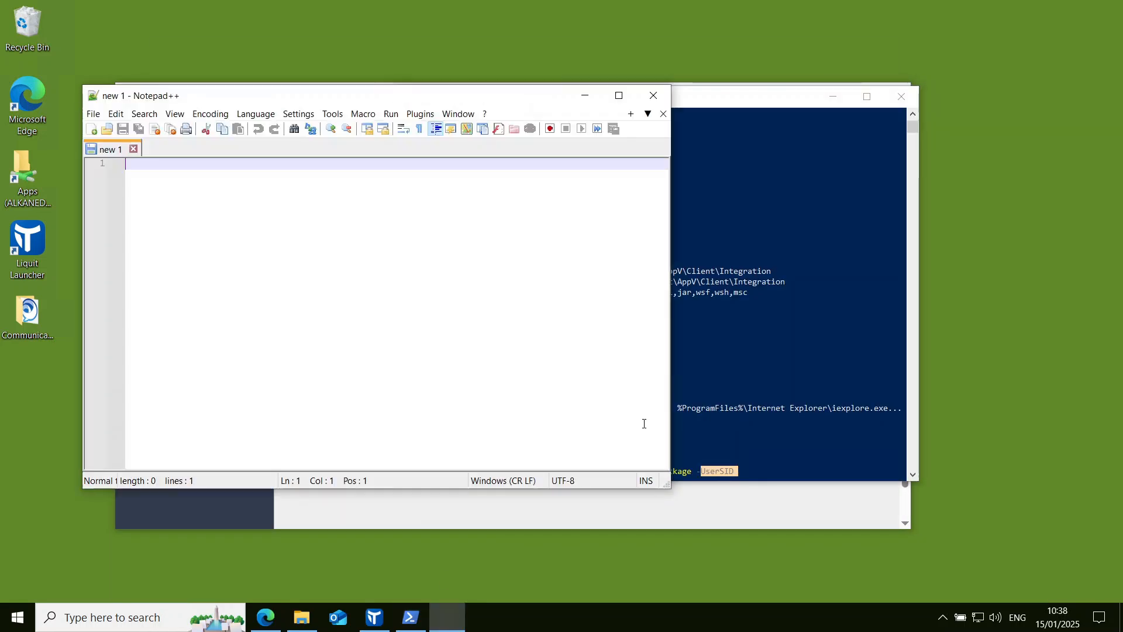
pyautogui.click(788, 424)
pyautogui.press('BackSpace')
pyautogui.press('BackSpace')
pyautogui.press('BackSpace')
pyautogui.press('BackSpace')
pyautogui.press('BackSpace')
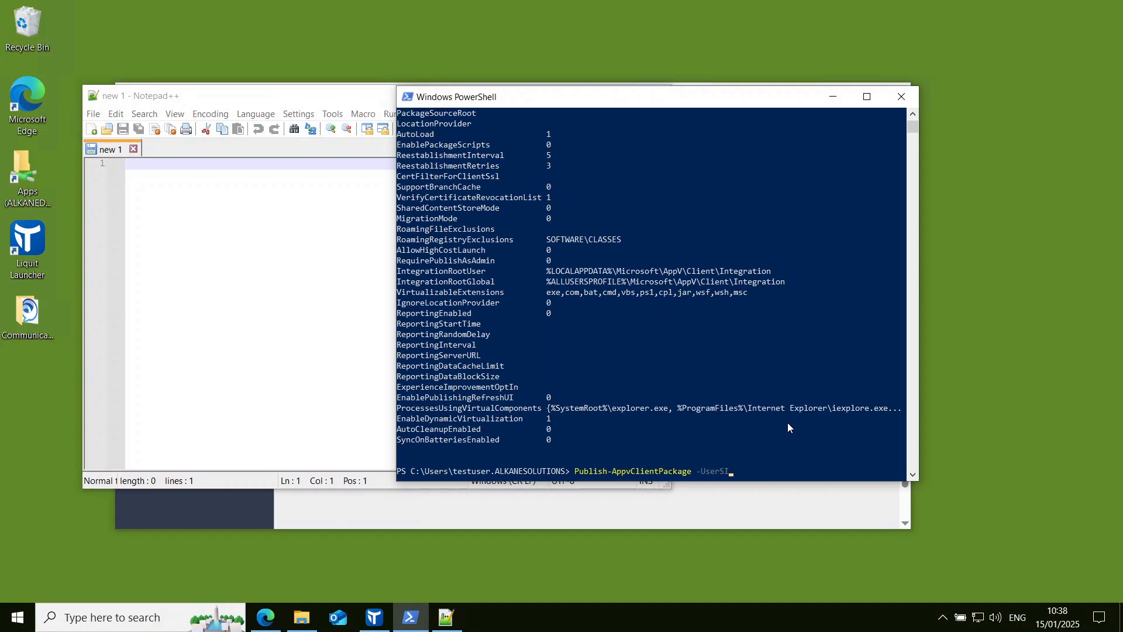
pyautogui.press('BackSpace')
pyautogui.press('BackSpace')
pyautogui.press('BackSpace')
pyautogui.press('BackSpace')
pyautogui.press('BackSpace')
pyautogui.press('BackSpace')
pyautogui.press('BackSpace')
pyautogui.press('BackSpace')
pyautogui.press('BackSpace')
pyautogui.press('BackSpace')
pyautogui.press('BackSpace')
pyautogui.press('BackSpace')
pyautogui.press('BackSpace')
pyautogui.press('BackSpace')
pyautogui.press('BackSpace')
pyautogui.press('BackSpace')
pyautogui.press('BackSpace')
pyautogui.press('BackSpace')
pyautogui.press('BackSpace')
pyautogui.press('BackSpace')
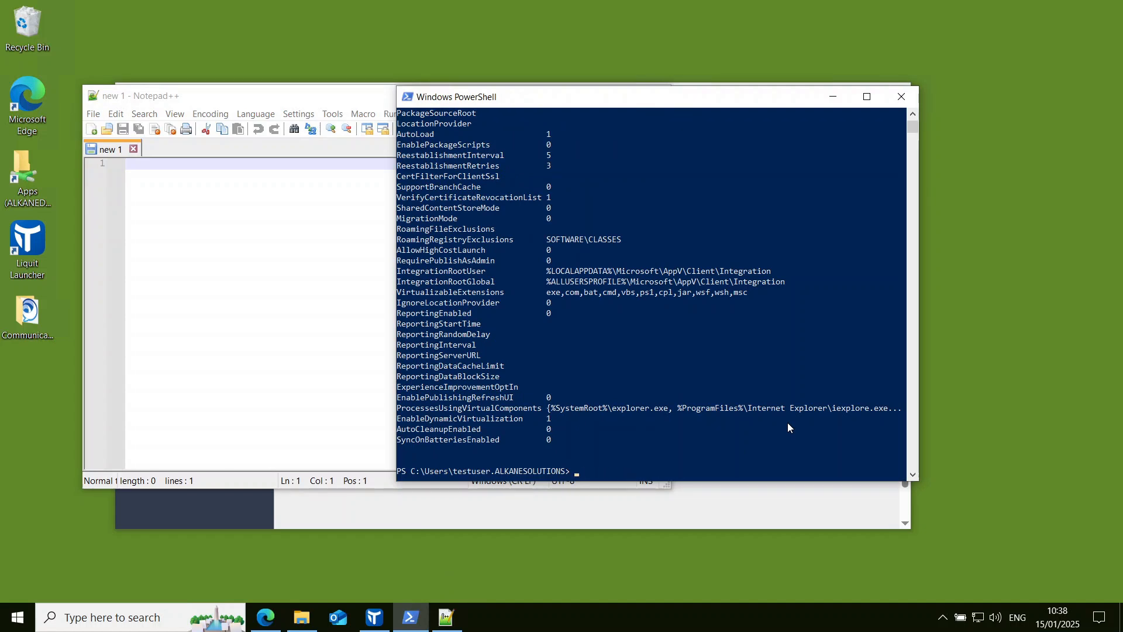
pyautogui.write('cls')
pyautogui.press('Return')
# List the App-V packages with Get-AppvClientPackage, and check the InUse values of the Notepad++ and Cisco Jabber packages
pyautogui.write('get-app')
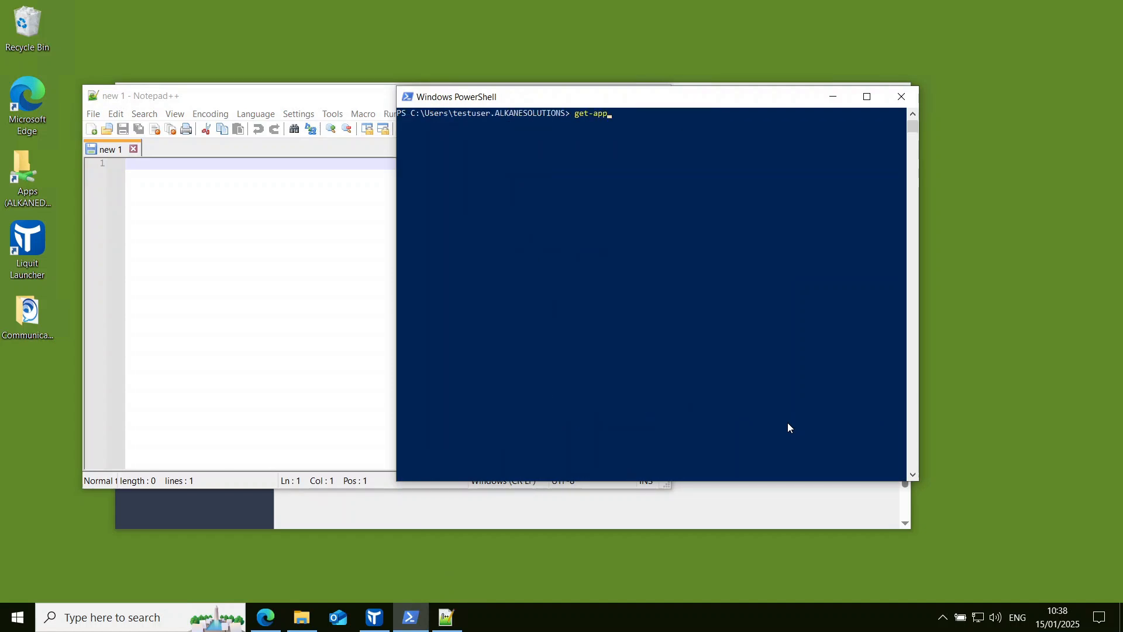
pyautogui.write('vcli')
pyautogui.press('Tab')
pyautogui.press('Tab')
pyautogui.press('Tab')
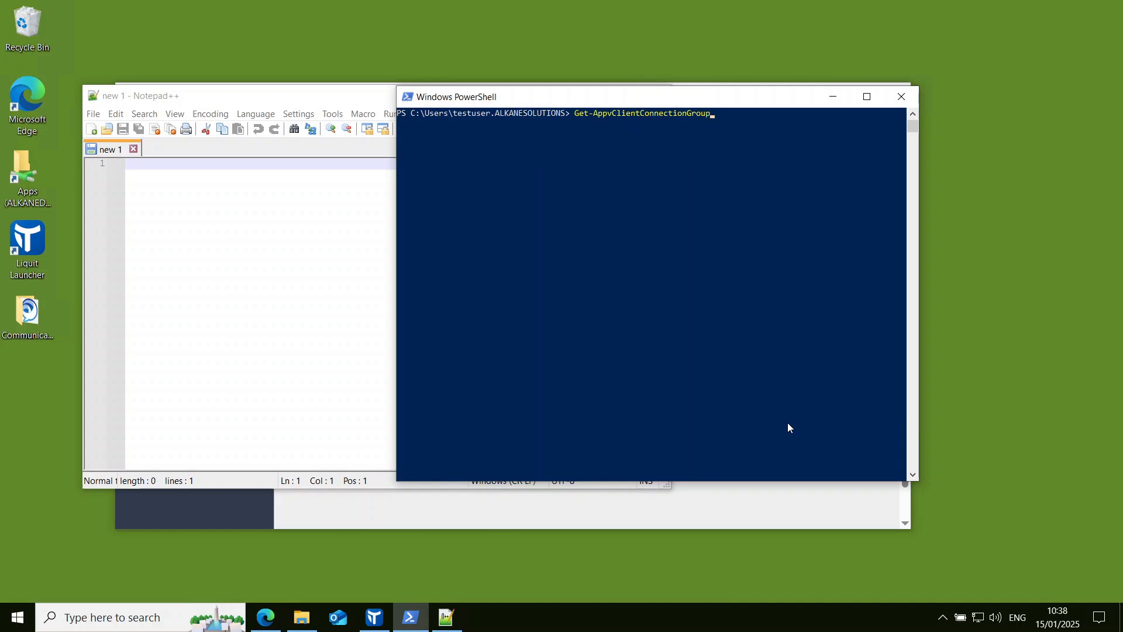
pyautogui.press('Tab')
pyautogui.press('Tab')
pyautogui.press('Return')
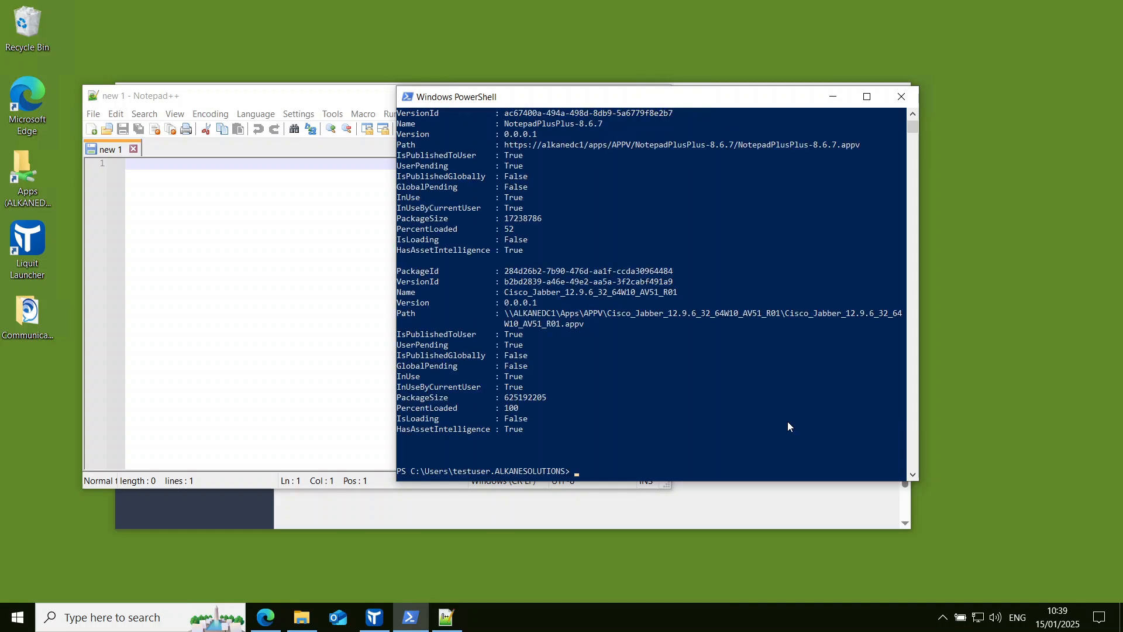
pyautogui.moveTo(505, 197); pyautogui.dragTo(527, 199)
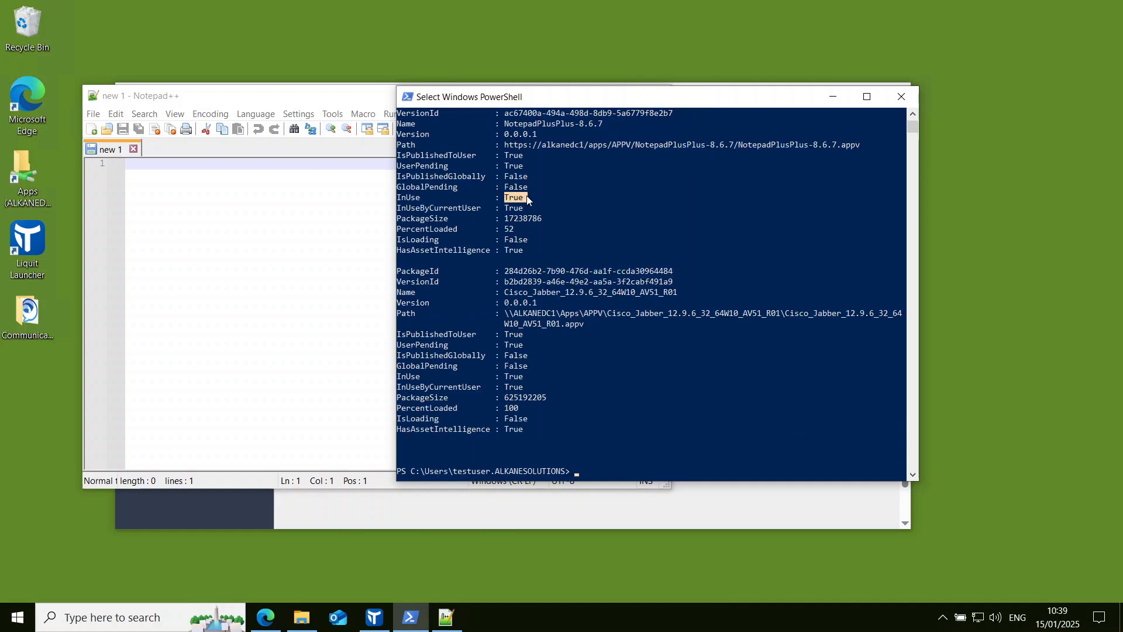
pyautogui.moveTo(501, 377); pyautogui.dragTo(526, 378)
# Close Notepad++, clear and minimise PowerShell, and run Remove App-V Connection Group in Liquit Workspace
pyautogui.click(341, 103)
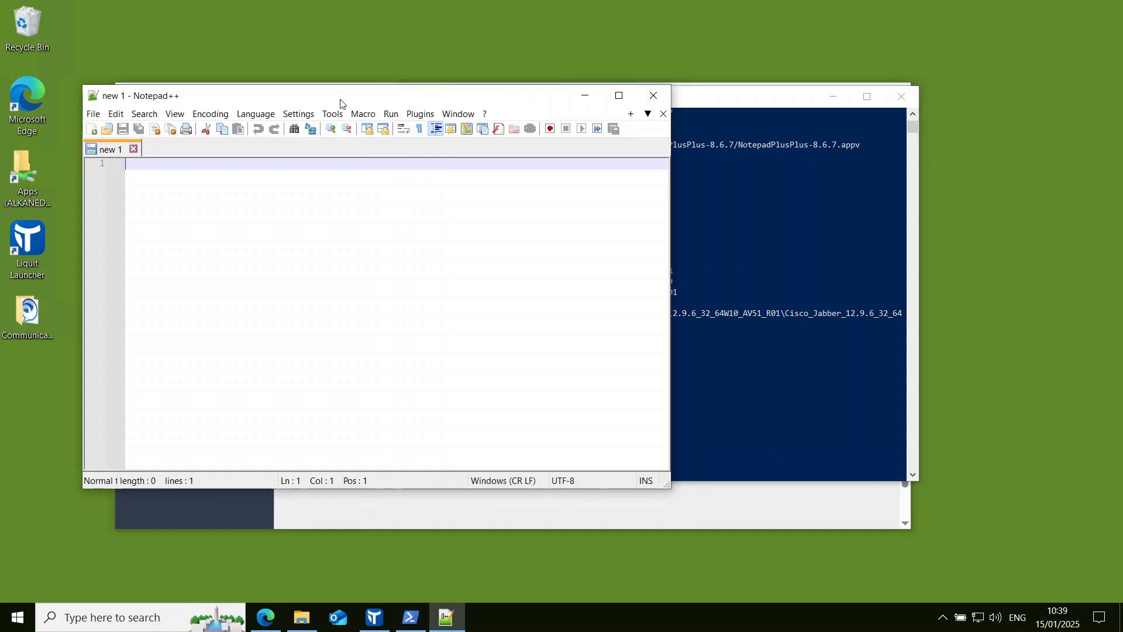
pyautogui.click(654, 95)
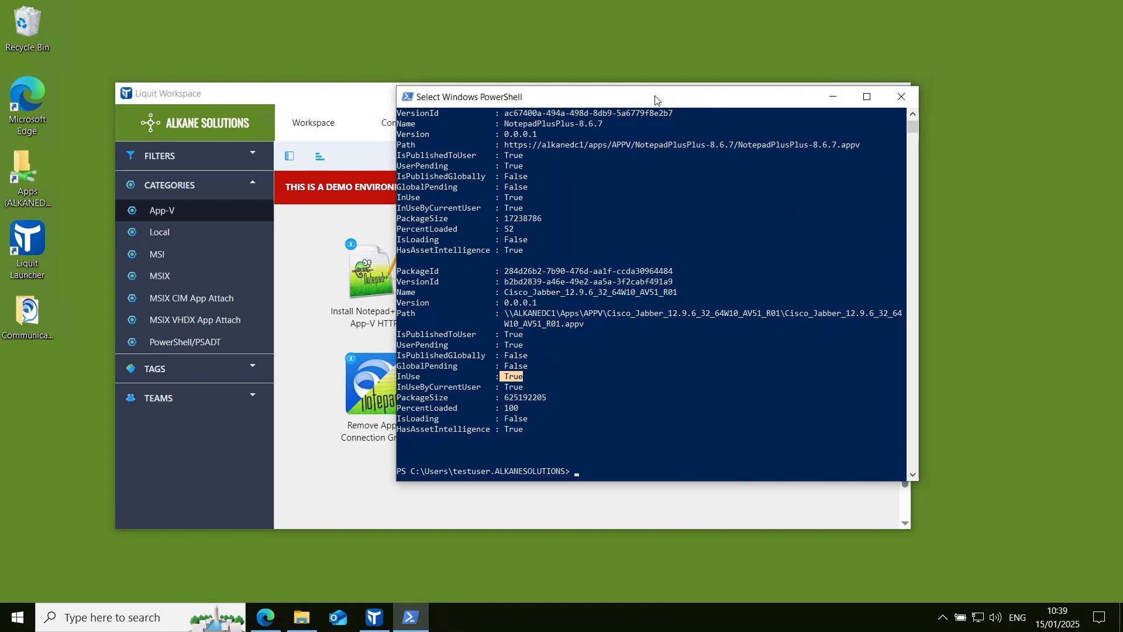
pyautogui.click(742, 390)
pyautogui.write('cls')
pyautogui.press('Return')
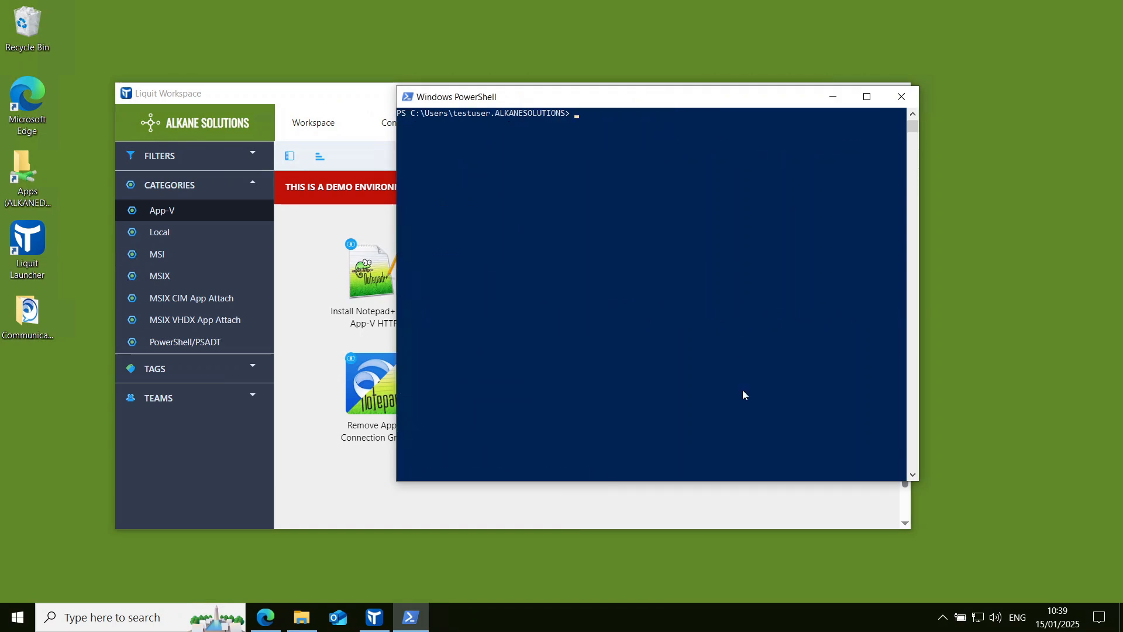
pyautogui.click(833, 97)
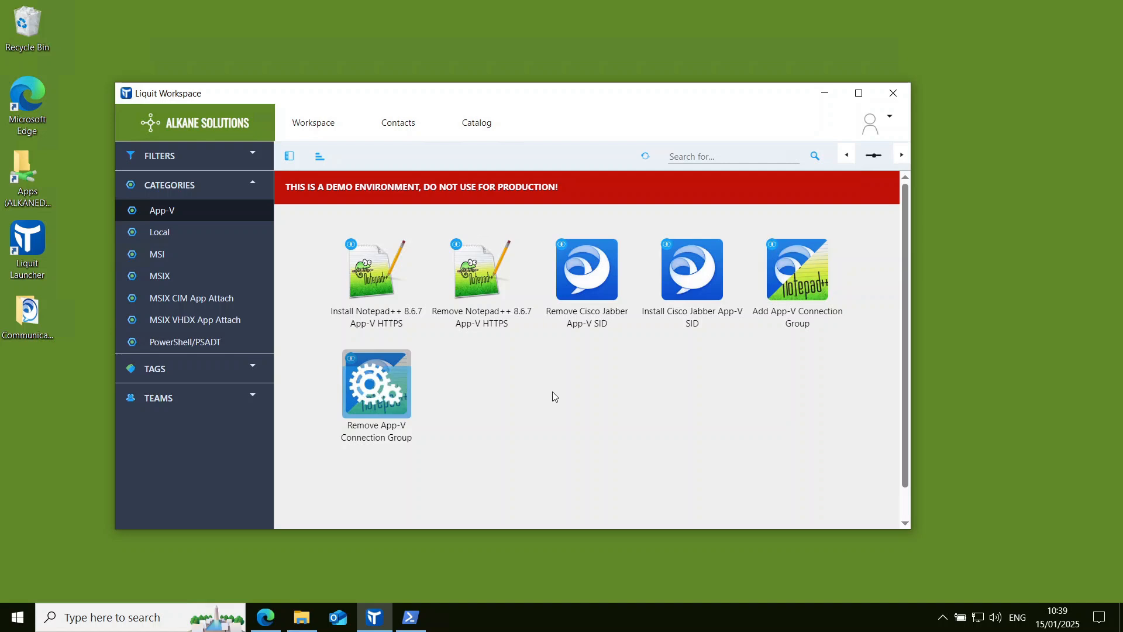
# Show the MSIX category, and check the used and free space of Local Disk (C:) in its properties from File Explorer
pyautogui.click(188, 276)
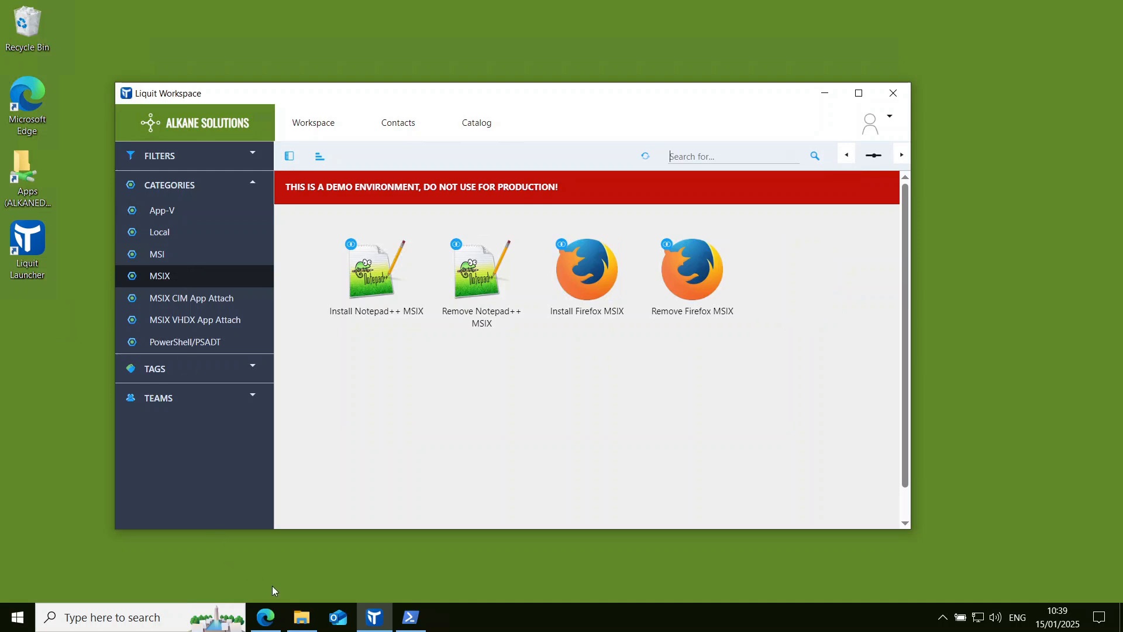
pyautogui.click(301, 619)
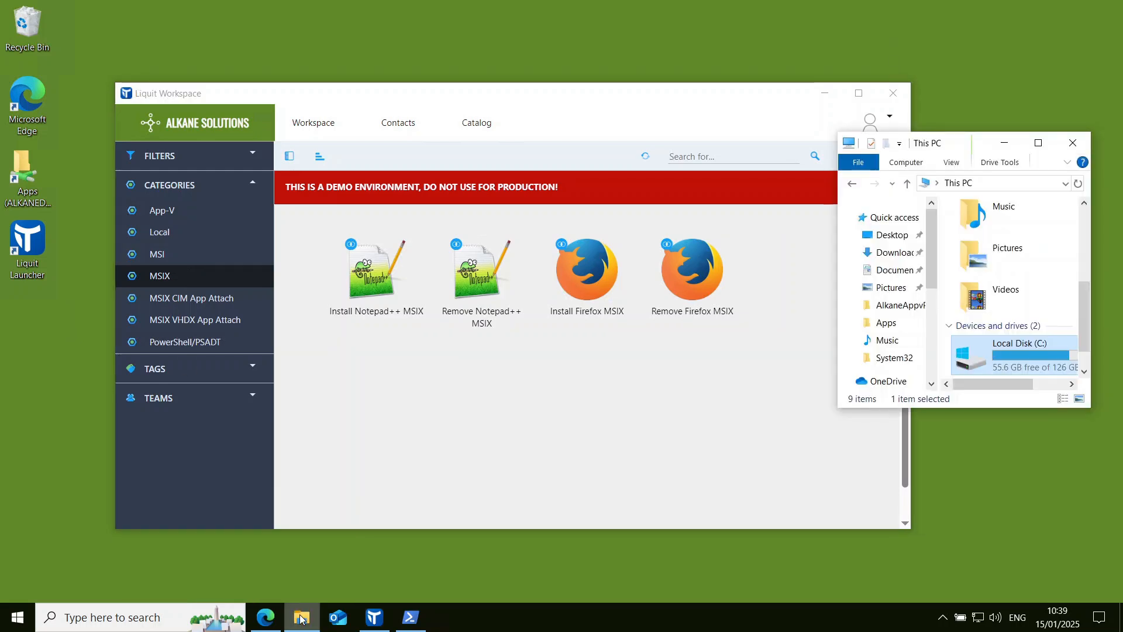
pyautogui.rightClick(1007, 351)
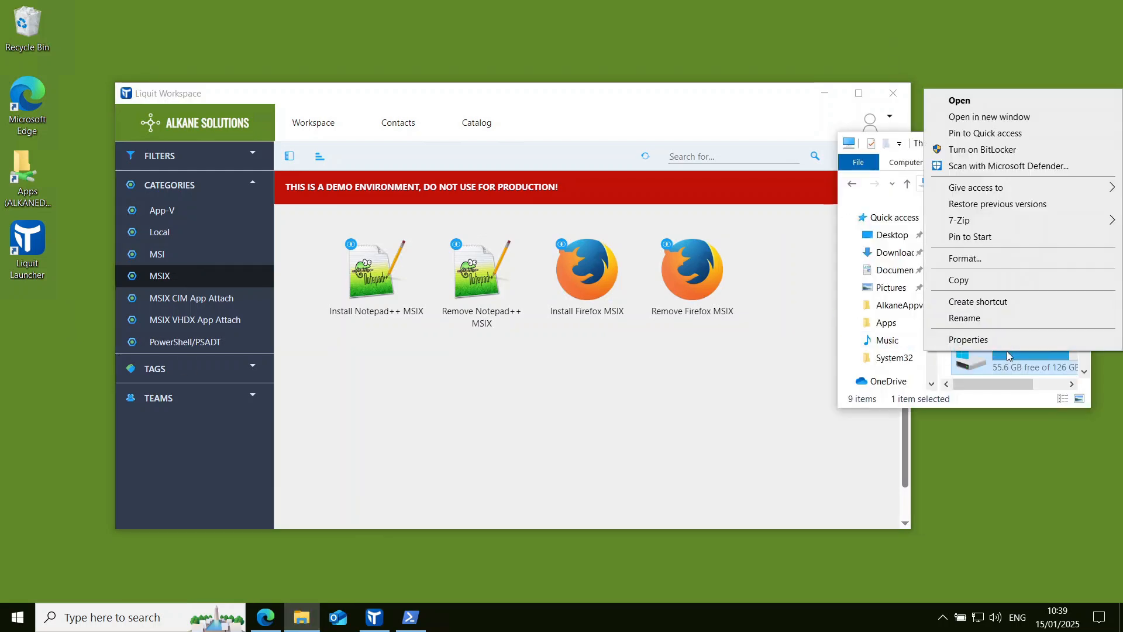
pyautogui.click(1008, 344)
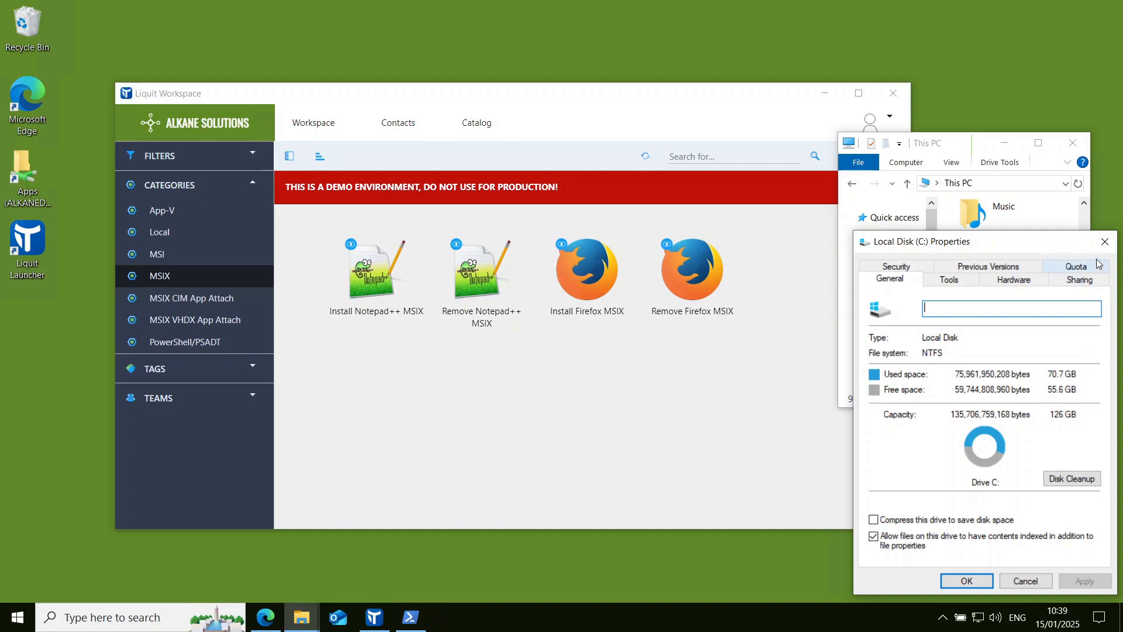
pyautogui.click(1105, 242)
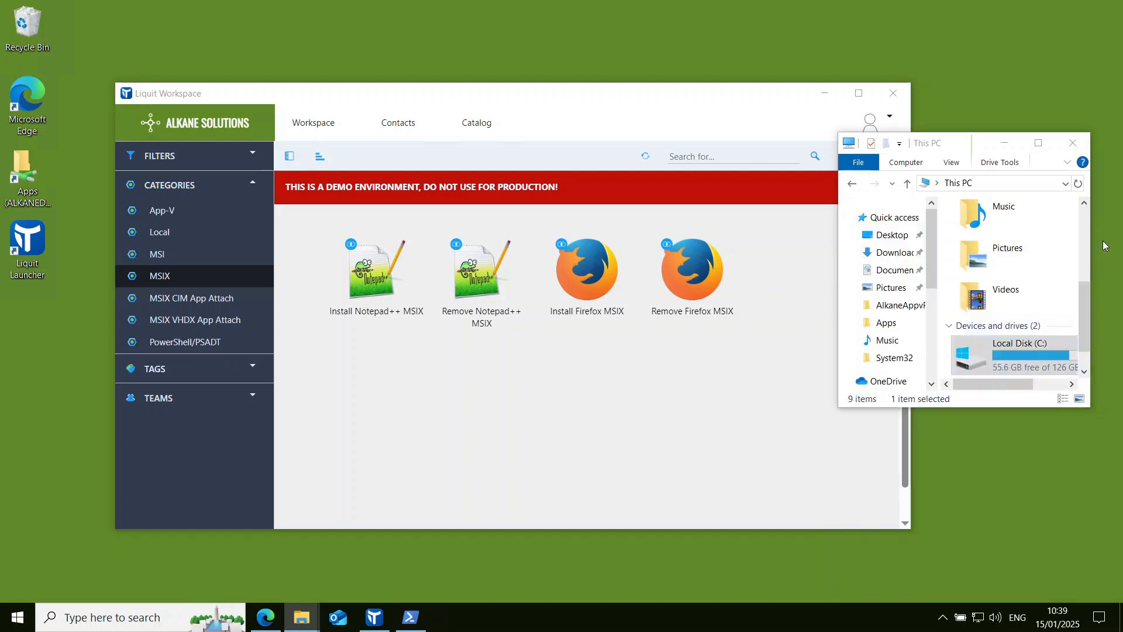
# Run Install Firefox MSIX, and reopen the Local Disk (C:) properties to compare the used space
pyautogui.click(604, 284)
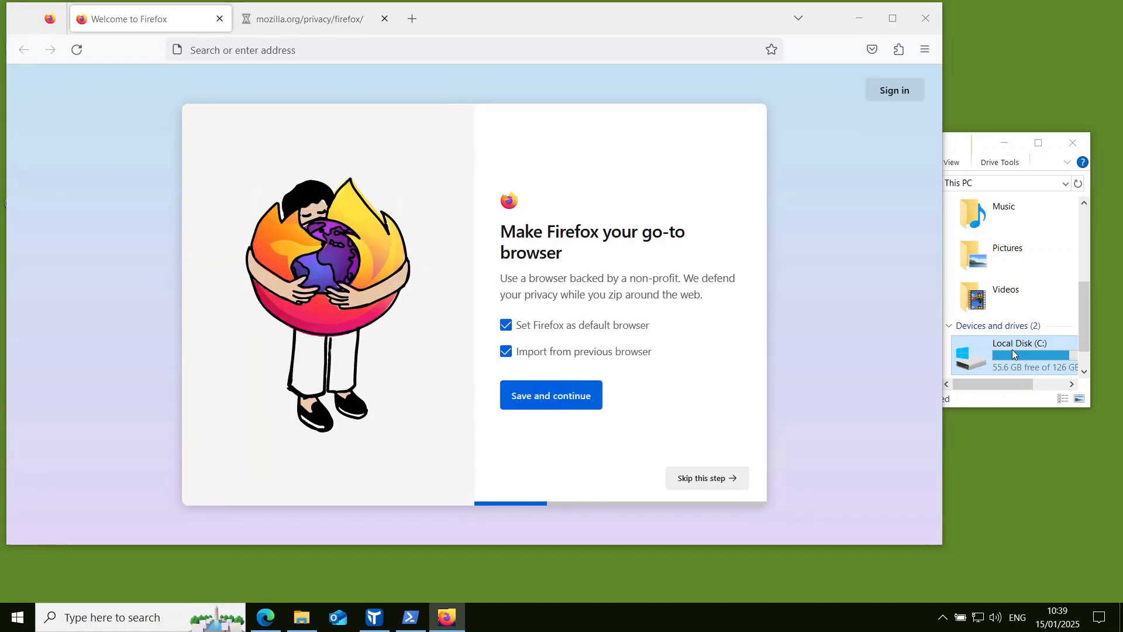
pyautogui.rightClick(1013, 349)
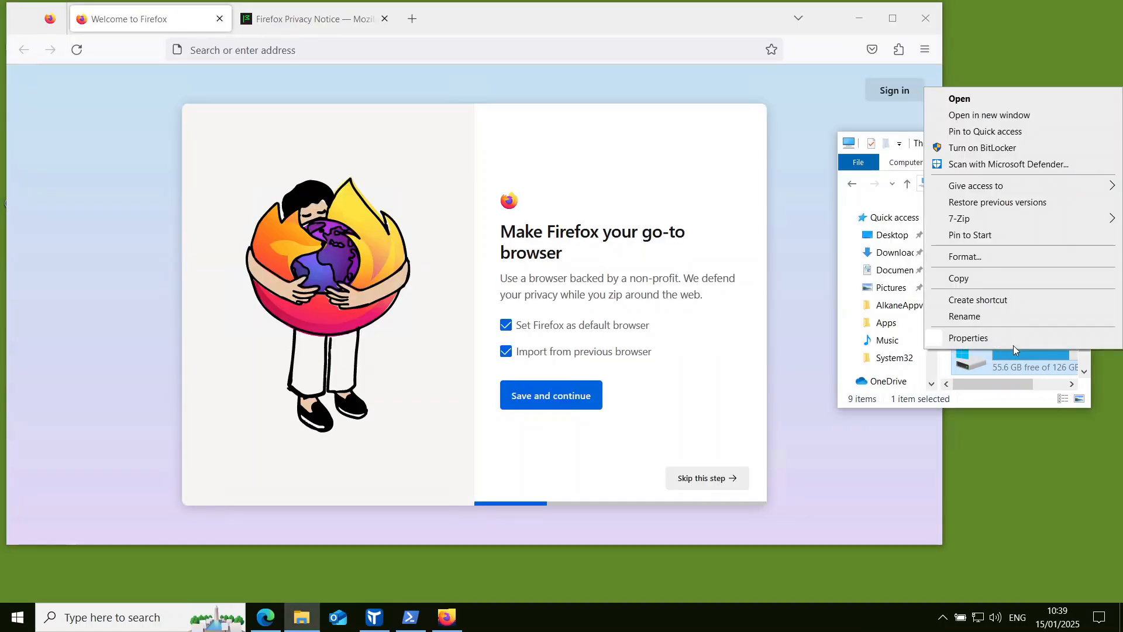
pyautogui.click(1014, 345)
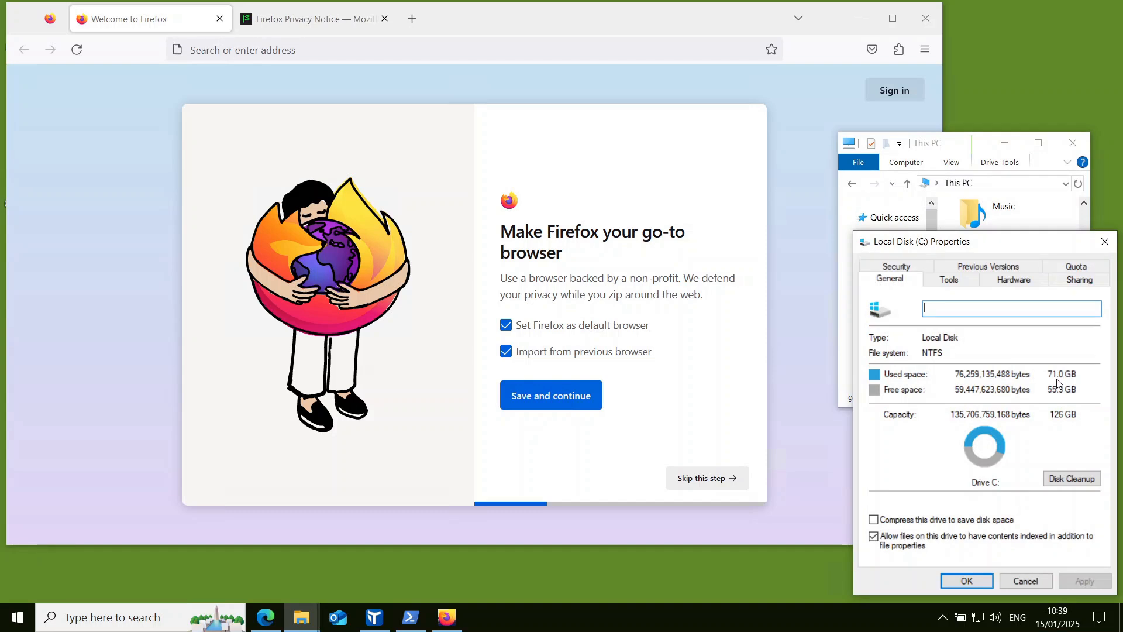
# Close the disk properties and Firefox, and run Remove Firefox MSIX in Liquit Workspace
pyautogui.click(1038, 582)
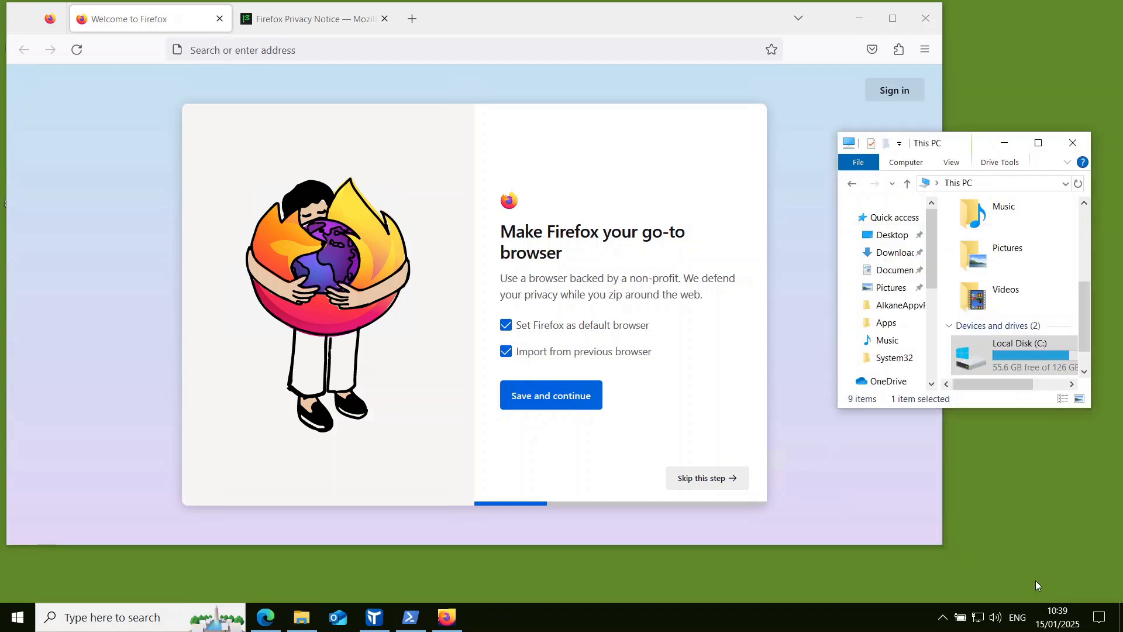
pyautogui.click(934, 21)
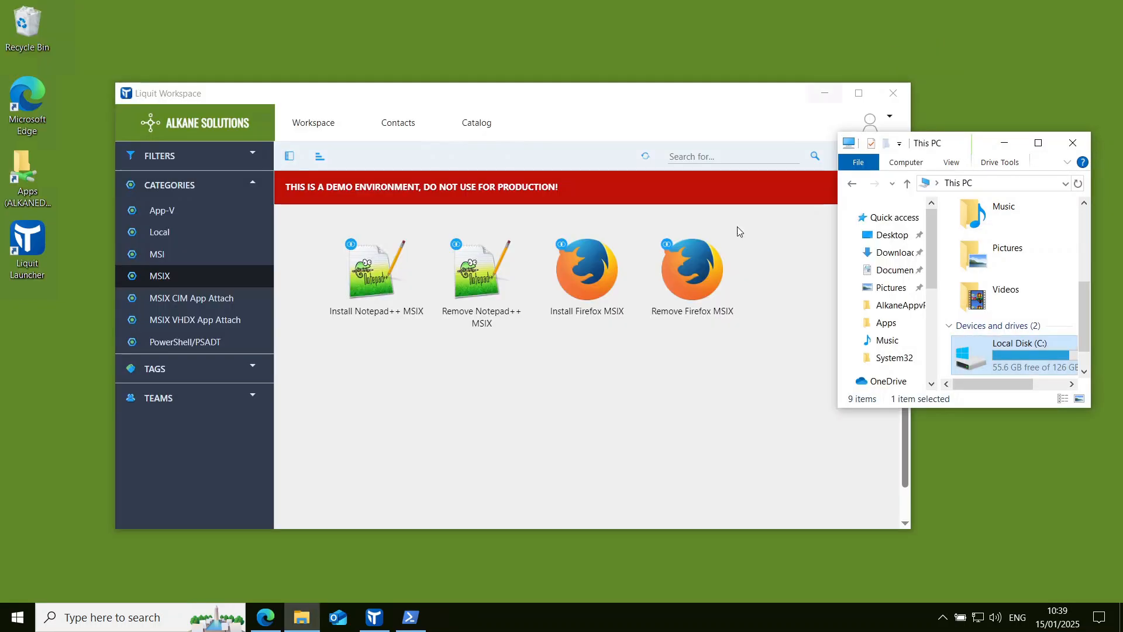
pyautogui.click(691, 293)
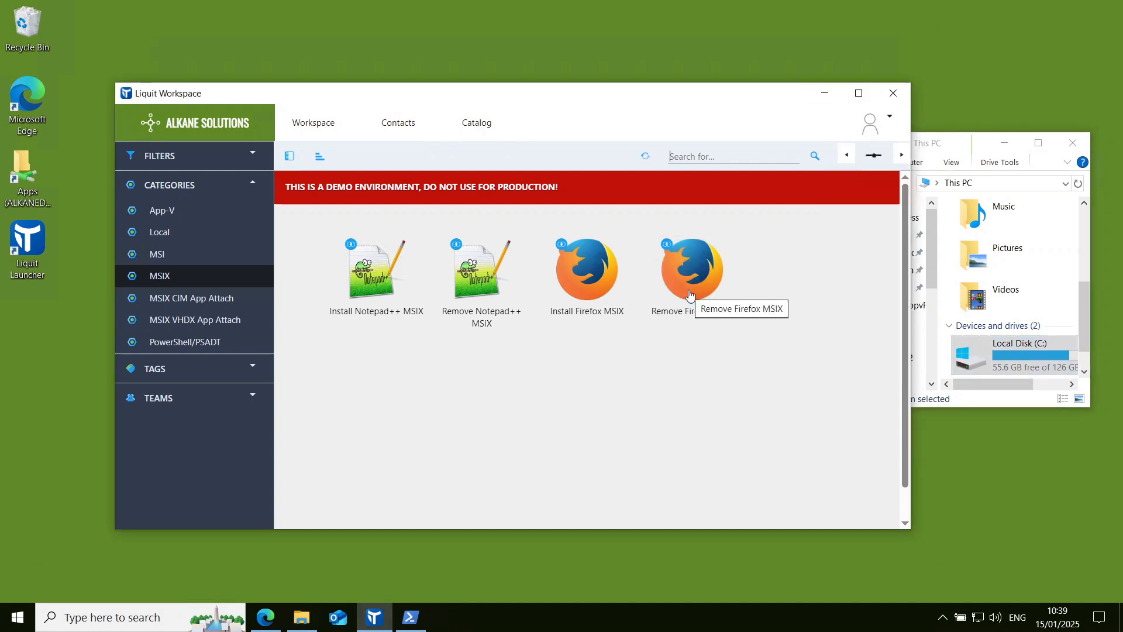
# Recheck the used and free space of Local Disk (C:) in its properties, and close the dialog
pyautogui.rightClick(1035, 352)
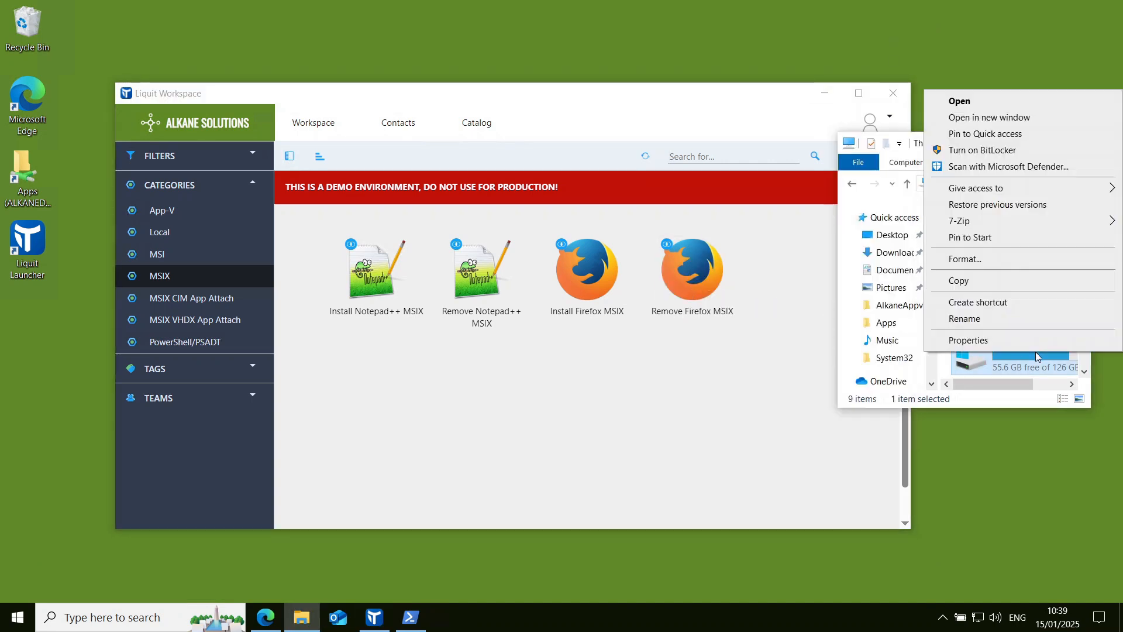
pyautogui.click(1029, 343)
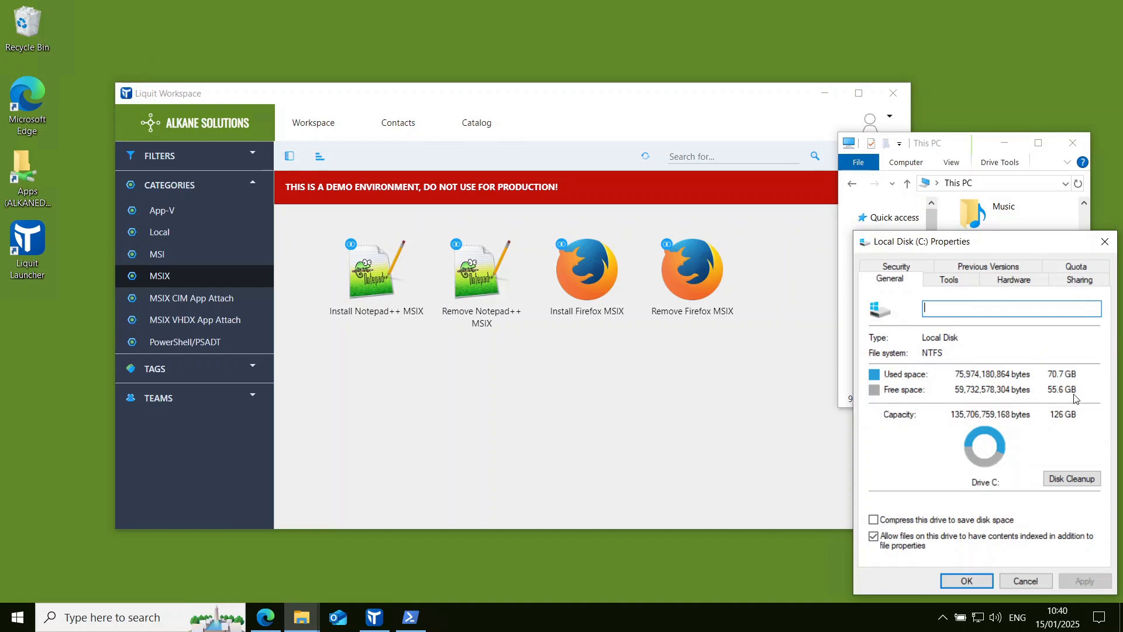
pyautogui.click(1106, 242)
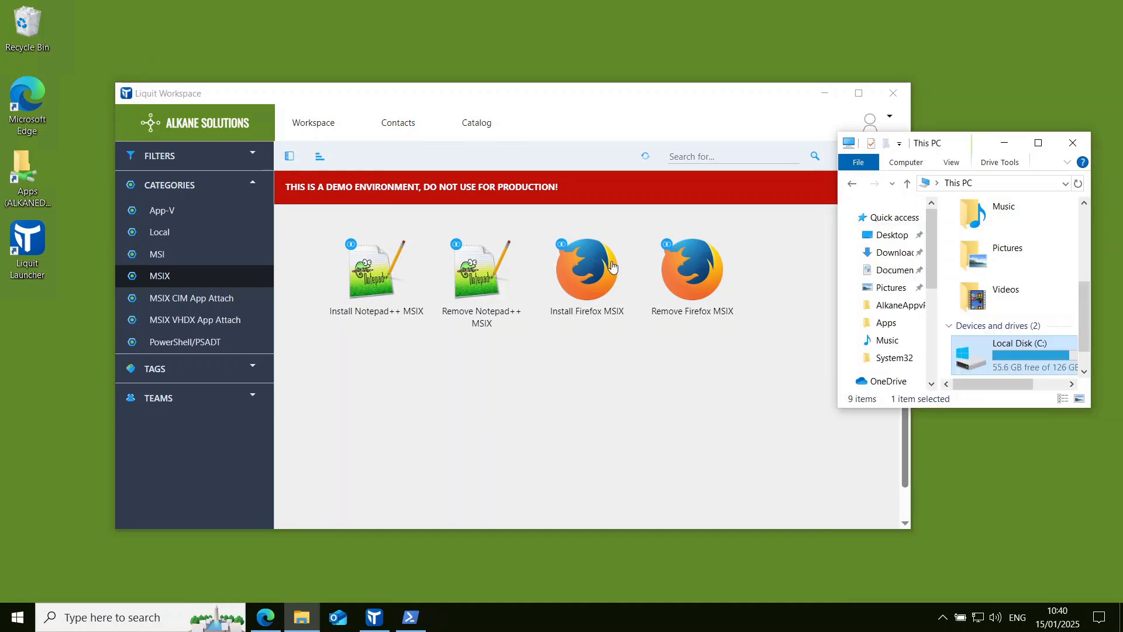
# Run Install Firefox MSIX App Attach (VHDX) from the MSIX VHDX App Attach category, and close Firefox once it has launched
pyautogui.click(218, 319)
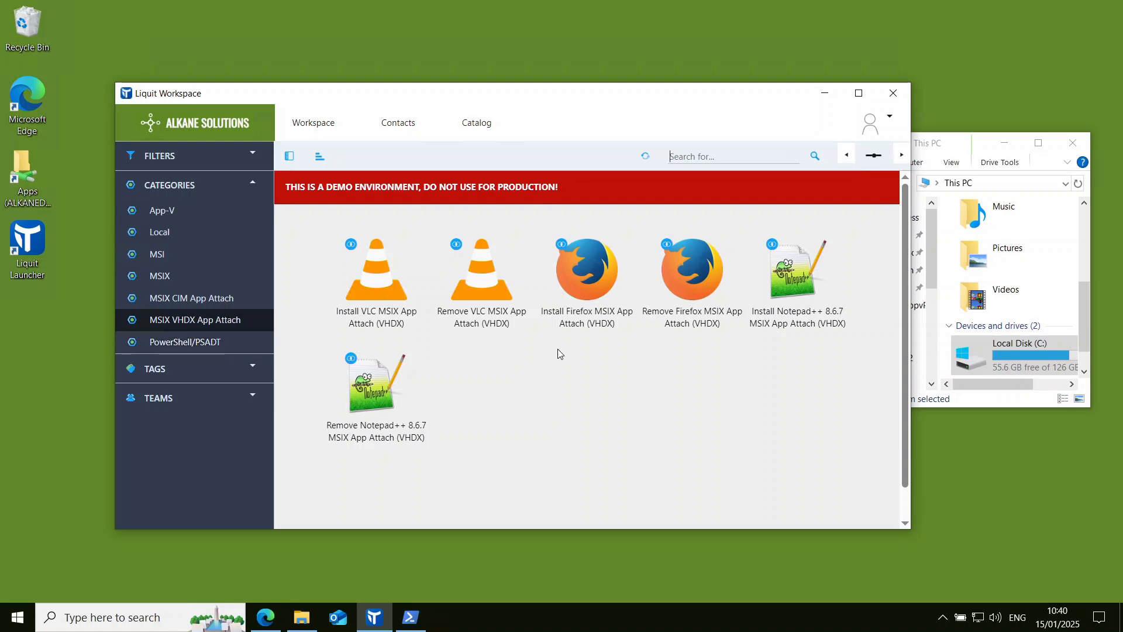
pyautogui.click(593, 273)
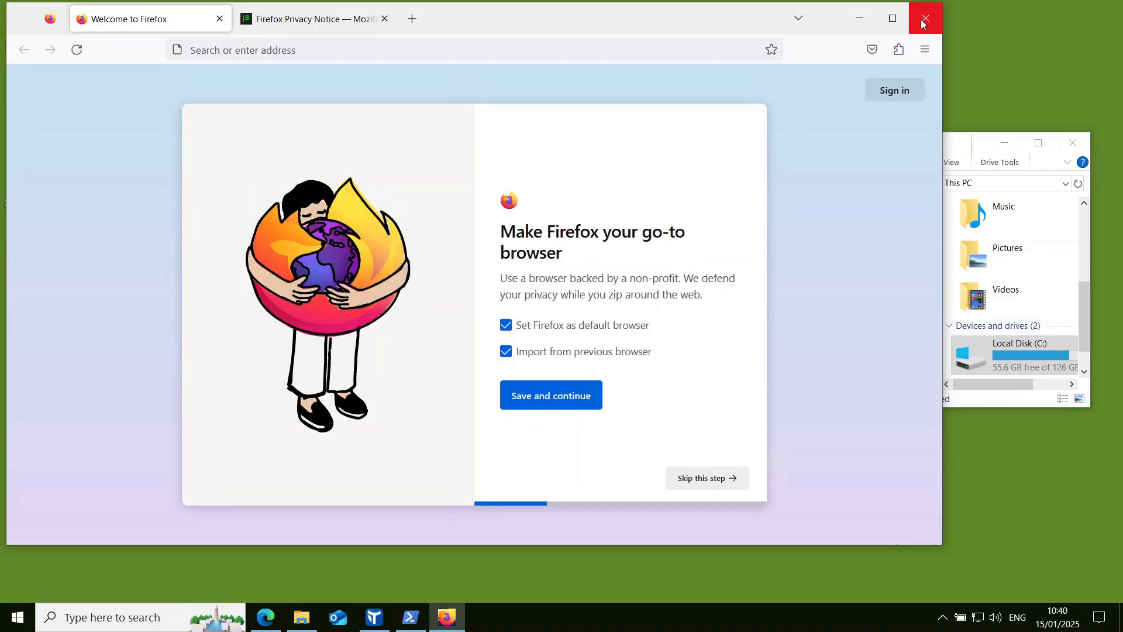
pyautogui.click(925, 19)
# Check the used space of Local Disk (C:) in its properties, and run Remove Firefox MSIX App Attach (VHDX)
pyautogui.click(1011, 354)
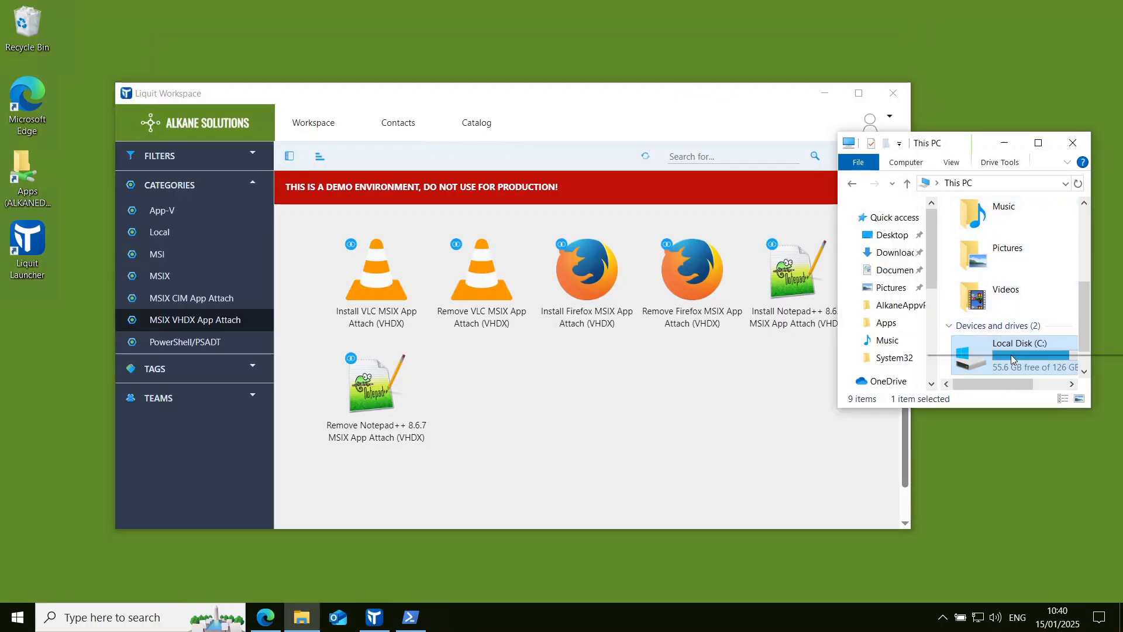
pyautogui.rightClick(1011, 355)
pyautogui.click(1009, 345)
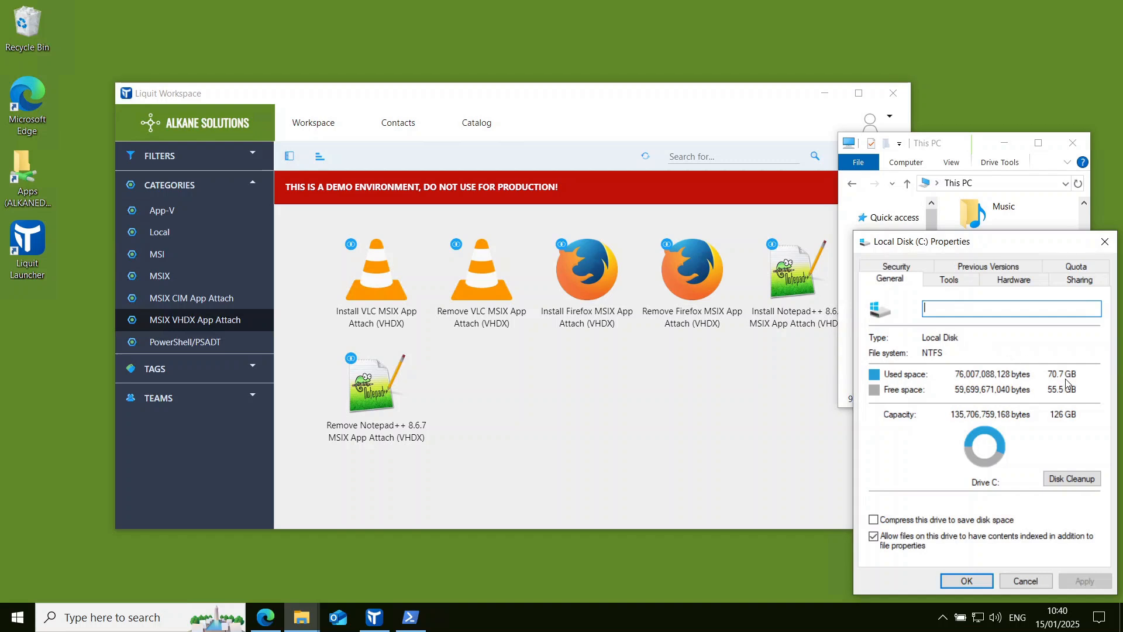
pyautogui.click(1104, 241)
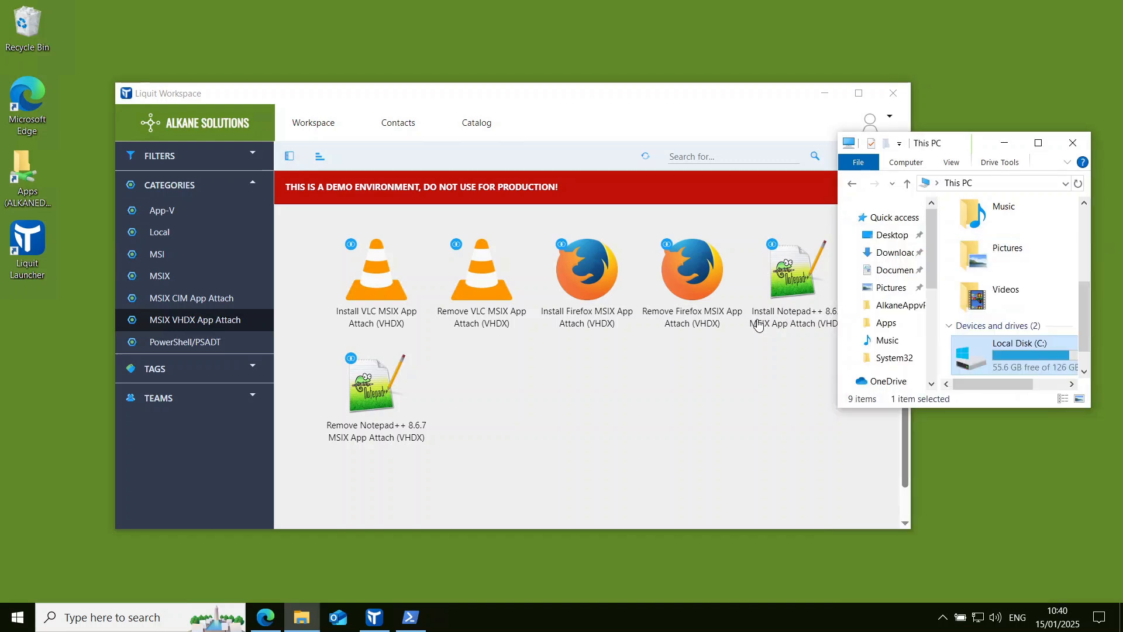
pyautogui.click(702, 288)
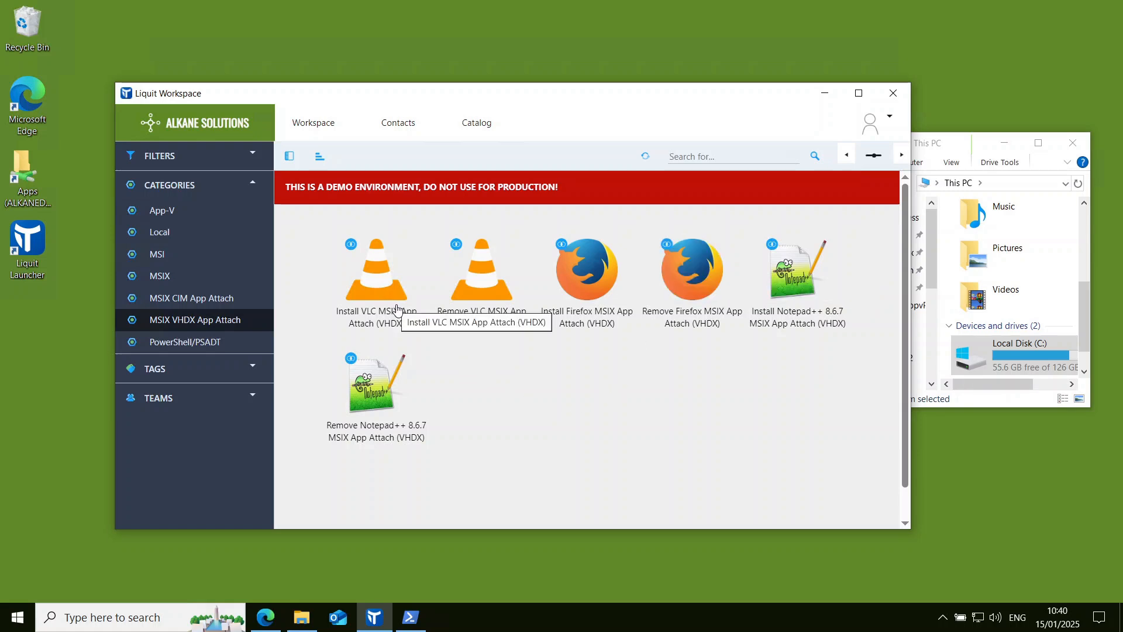
# Run the VHDX App Attach installs of VLC, Firefox and Notepad++ 8.6.7 in quick succession
pyautogui.click(378, 300)
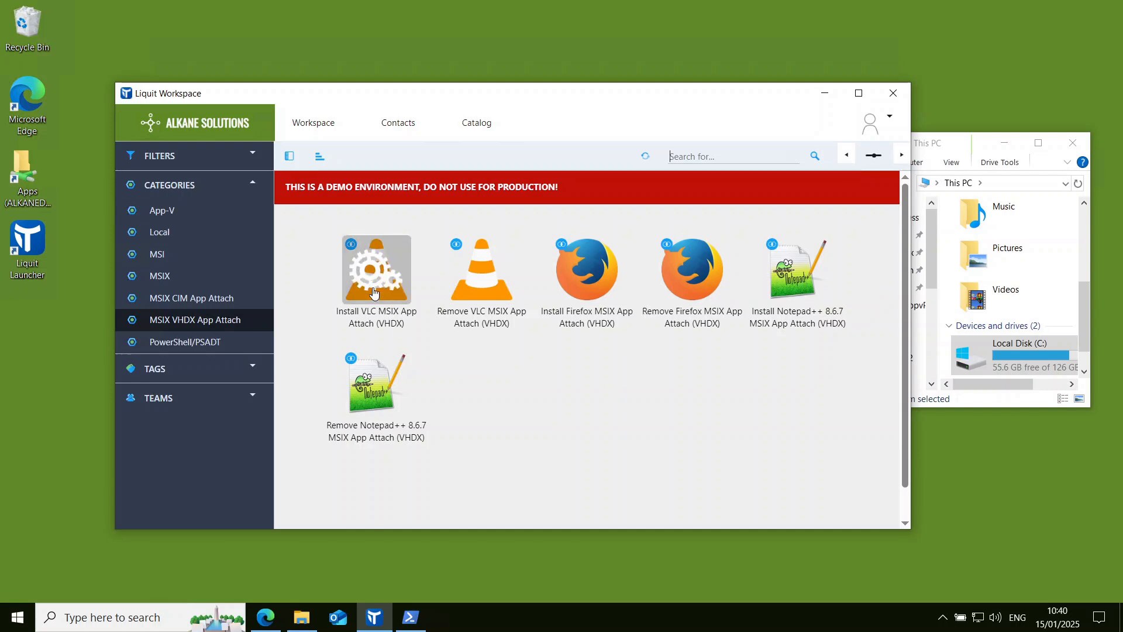
pyautogui.click(573, 272)
pyautogui.click(805, 262)
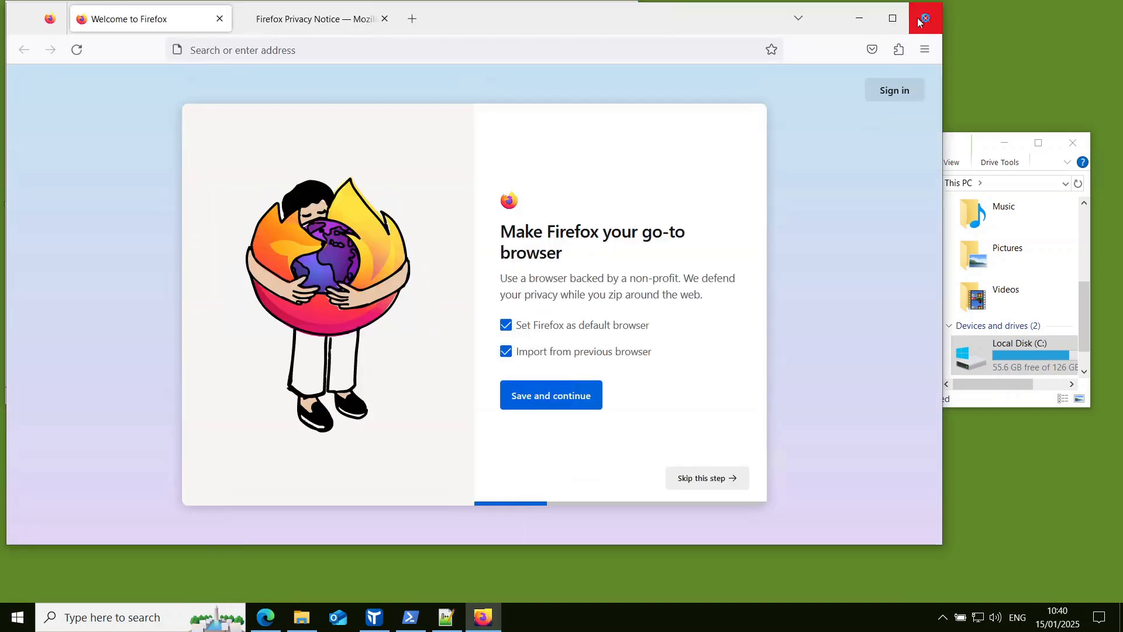
# Close Firefox, Notepad++ and VLC, dismissing the Notepad++ update offer and the VLC privacy policy dialog
pyautogui.click(917, 17)
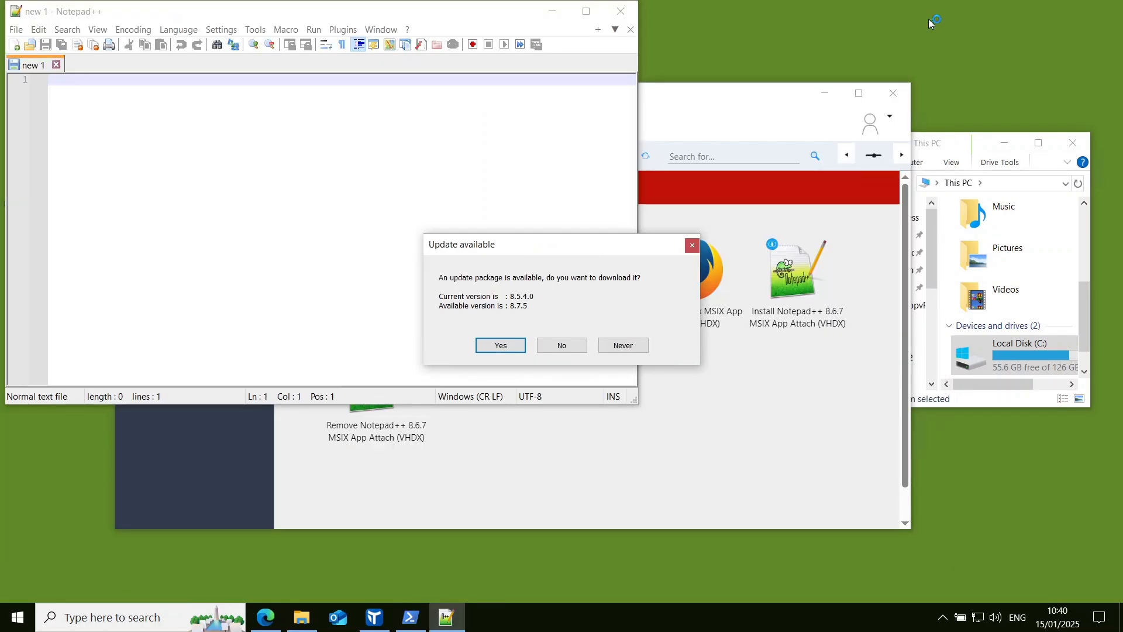
pyautogui.click(692, 245)
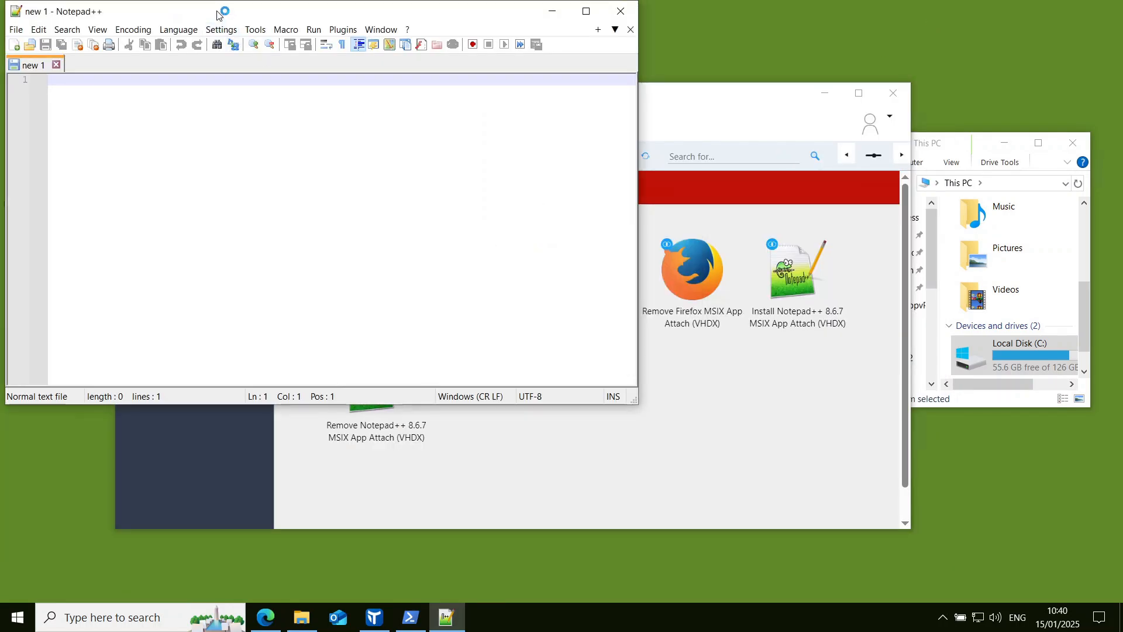
pyautogui.moveTo(216, 13); pyautogui.dragTo(275, 142)
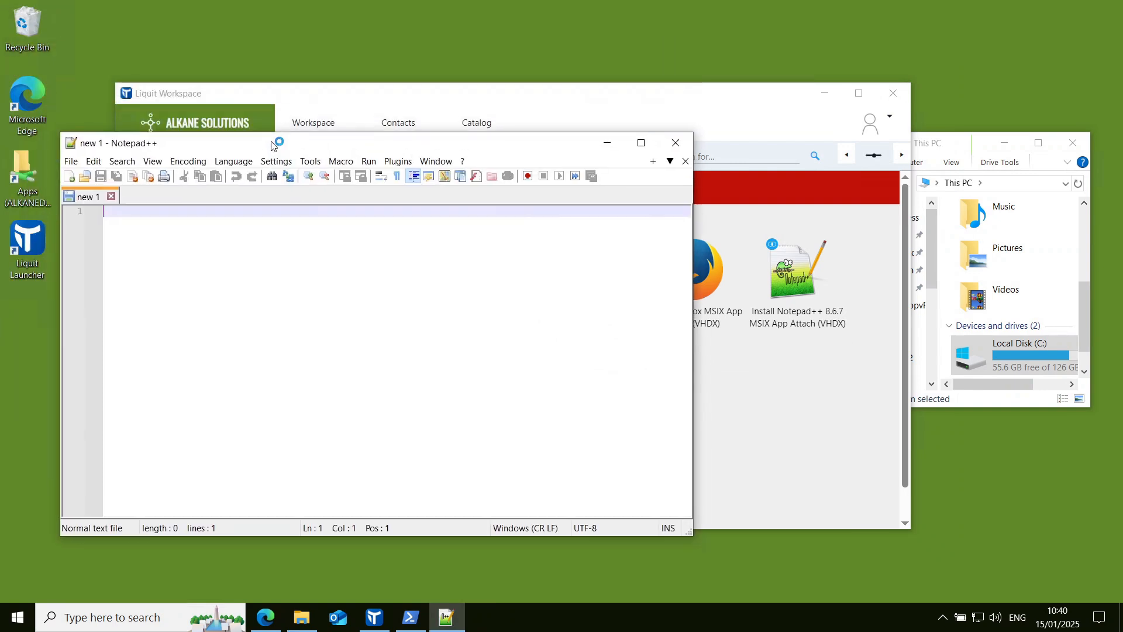
pyautogui.click(679, 141)
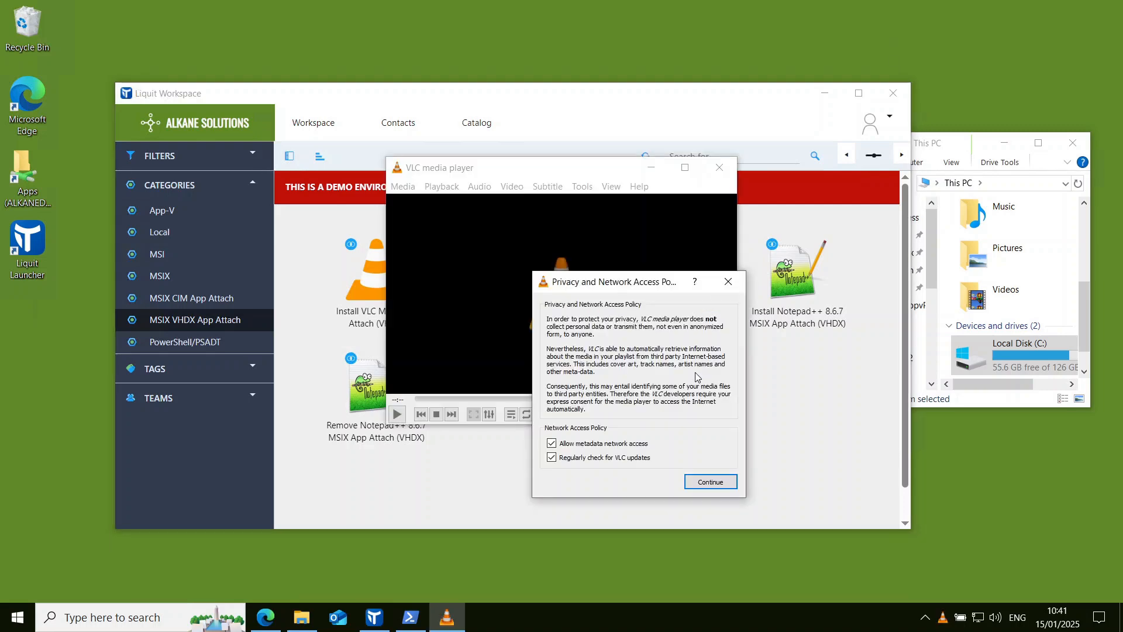
pyautogui.click(731, 281)
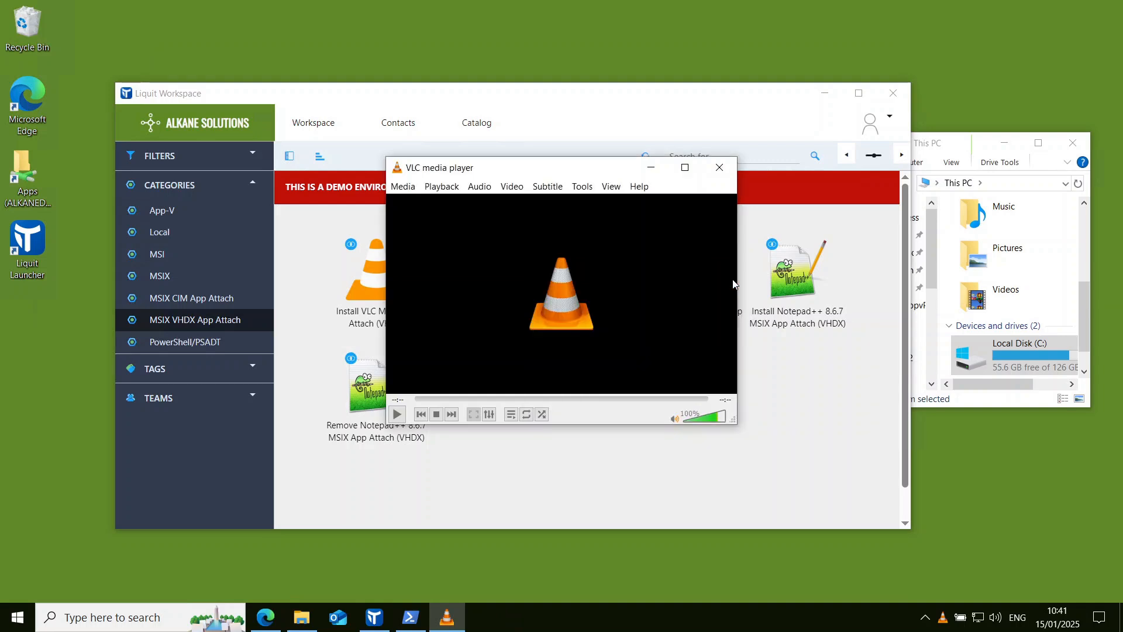
pyautogui.click(721, 169)
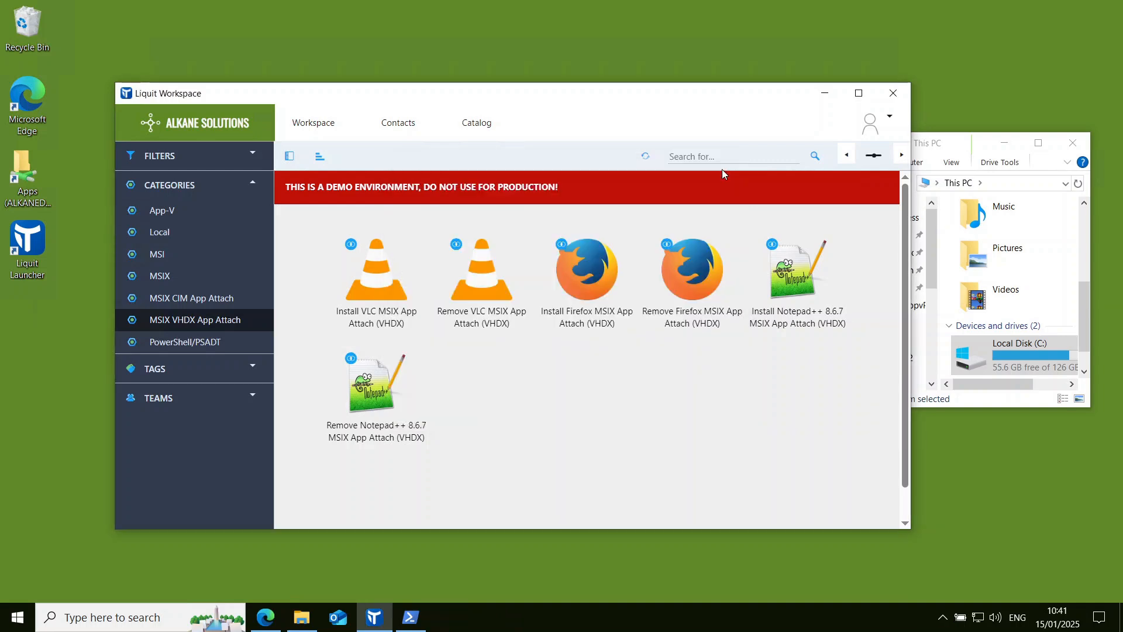
# Run the VHDX App Attach removals of VLC, Firefox and Notepad++ 8.6.7
pyautogui.click(491, 297)
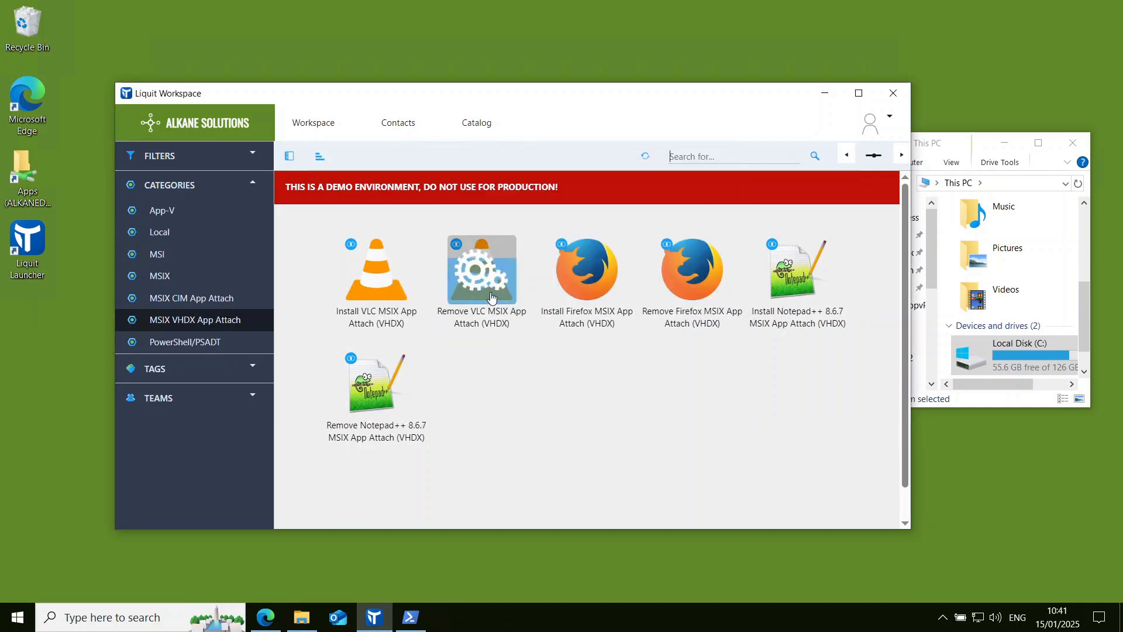
pyautogui.click(684, 272)
pyautogui.click(395, 438)
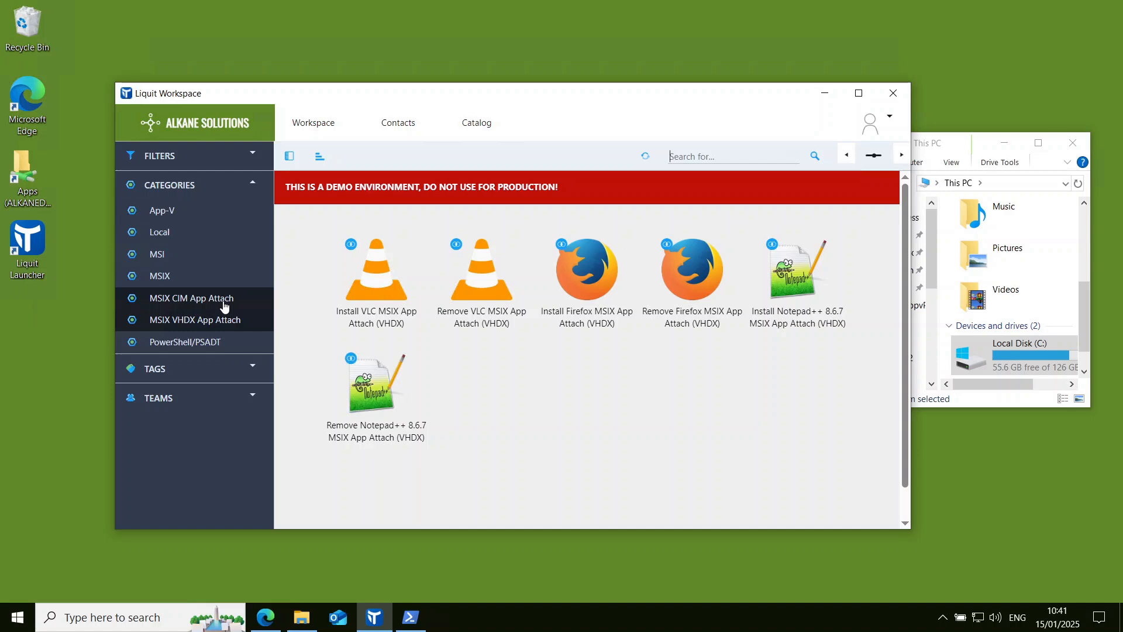
# Run Install Notepad++ 8.6.7 MSIX App Attach (CIM) from the MSIX CIM App Attach category, and close Notepad++ after dismissing its update offer
pyautogui.click(224, 305)
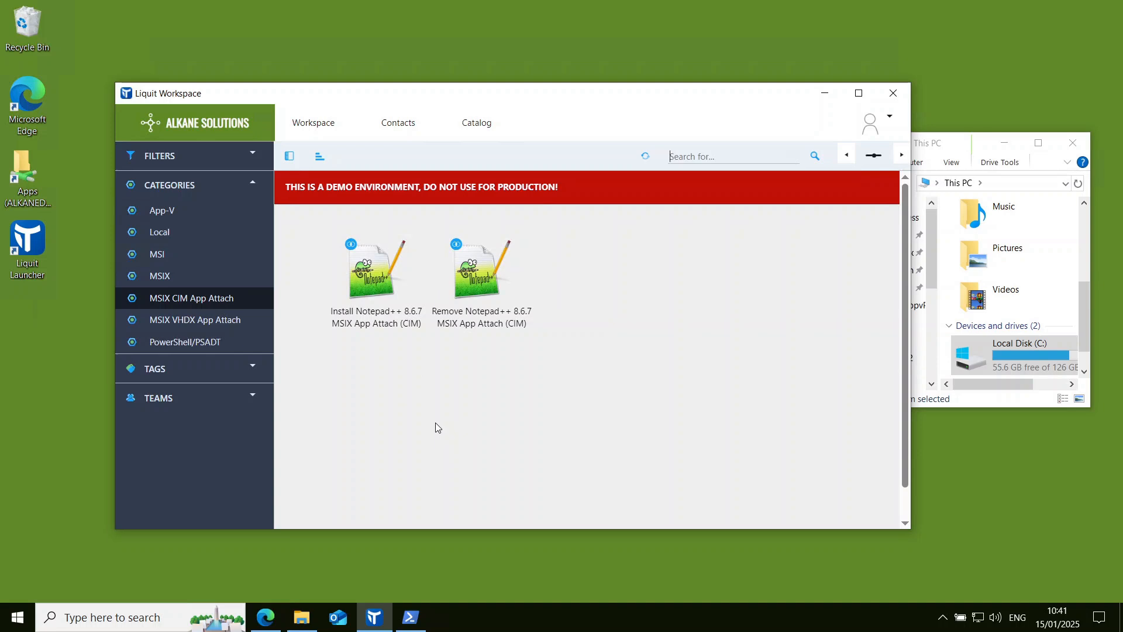
pyautogui.click(387, 281)
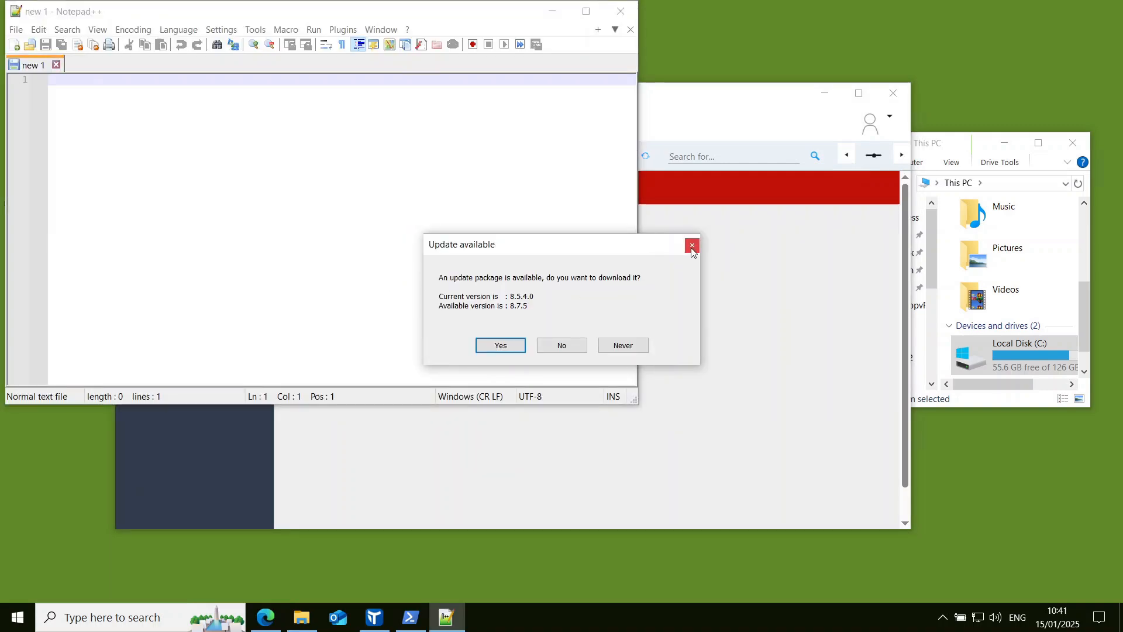
pyautogui.click(692, 247)
pyautogui.moveTo(317, 14); pyautogui.dragTo(317, 70)
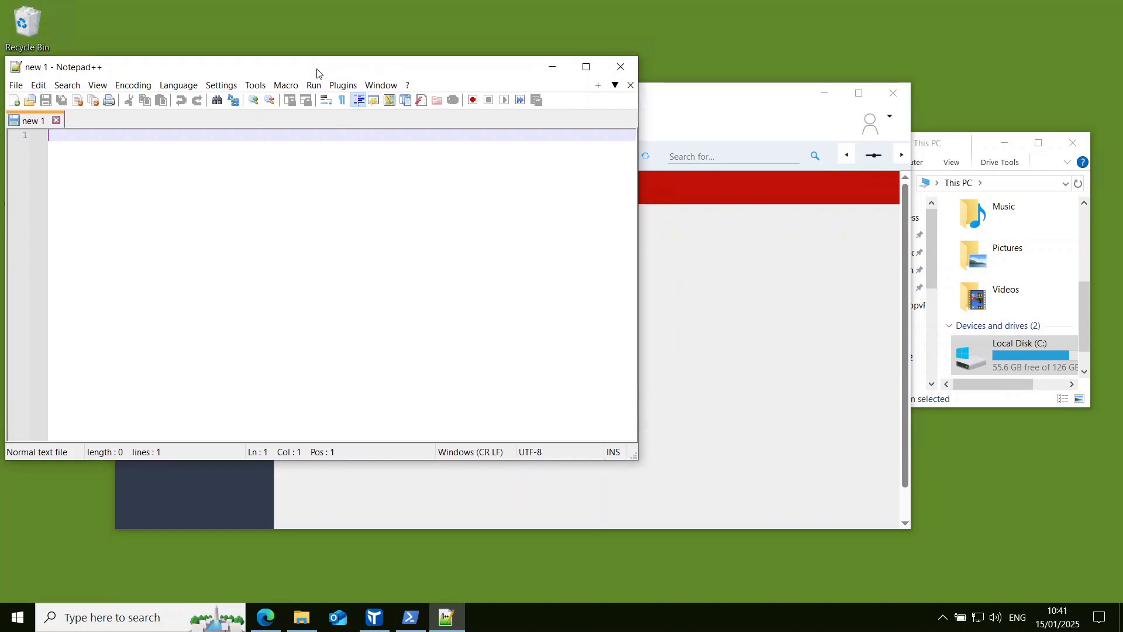
pyautogui.click(621, 68)
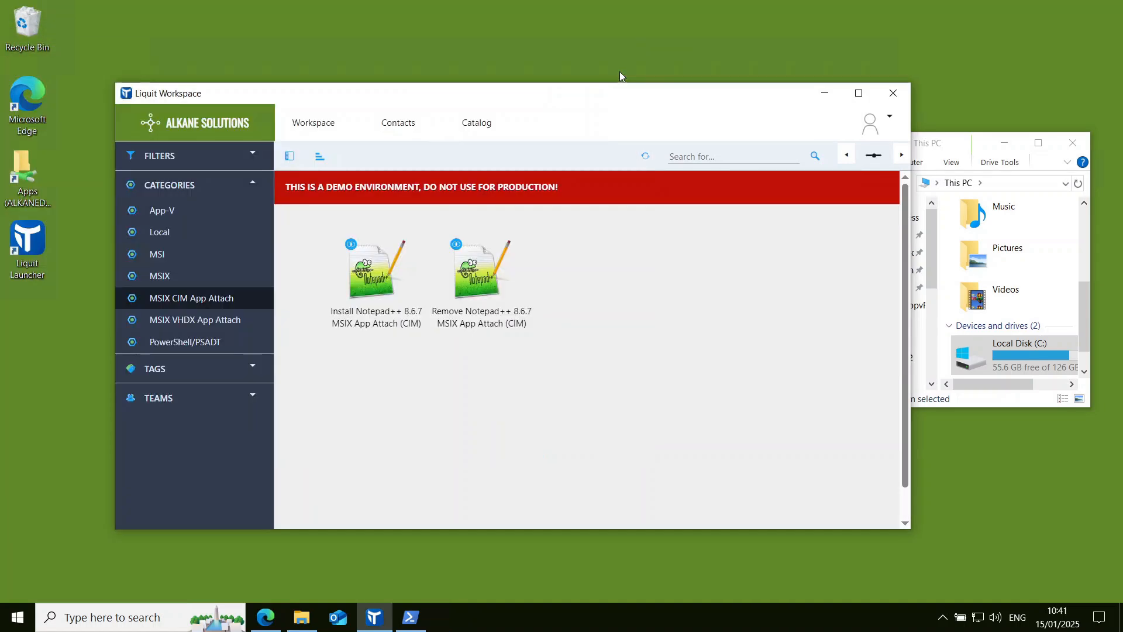
# Show the PowerShell/PSADT category in Liquit Workspace
pyautogui.click(211, 340)
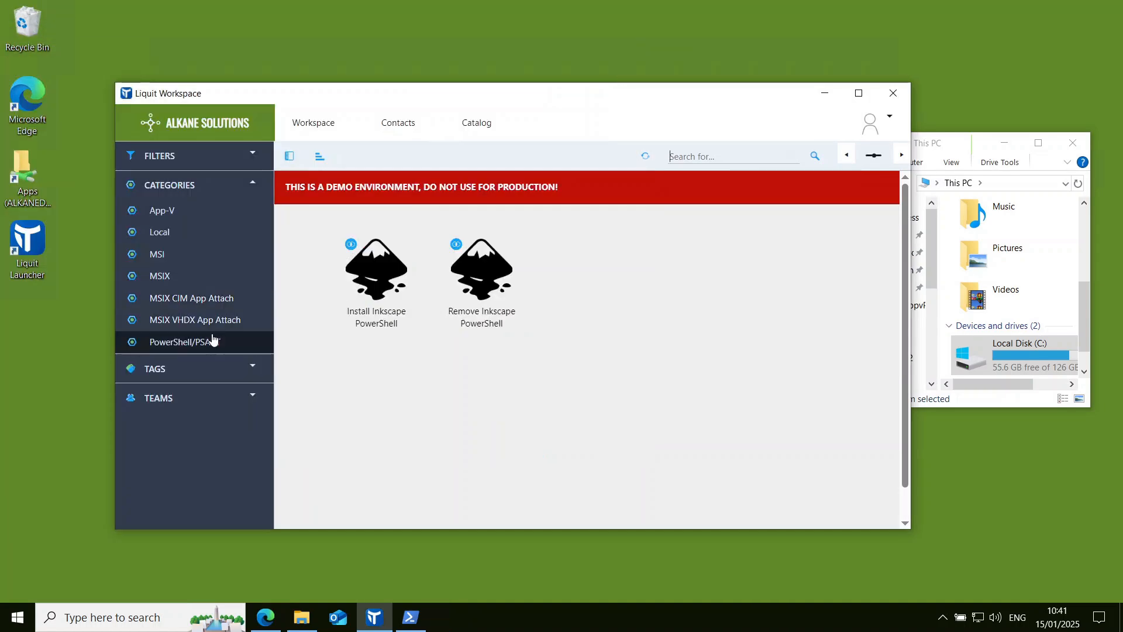